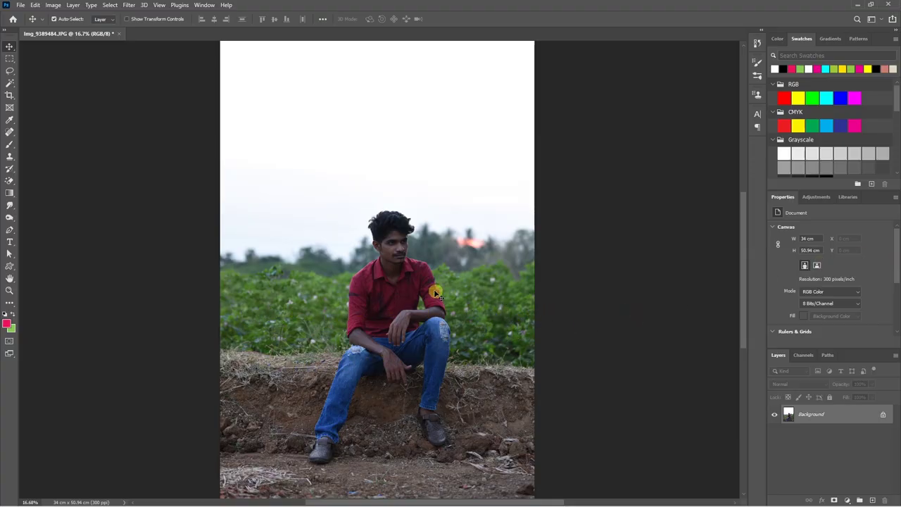
Step: Duplicate the photo to Layer 1 and convert it to a smart object
{"action": "scroll", "coordinate": [394, 275], "scroll_direction": "up", "scroll_amount": 3}
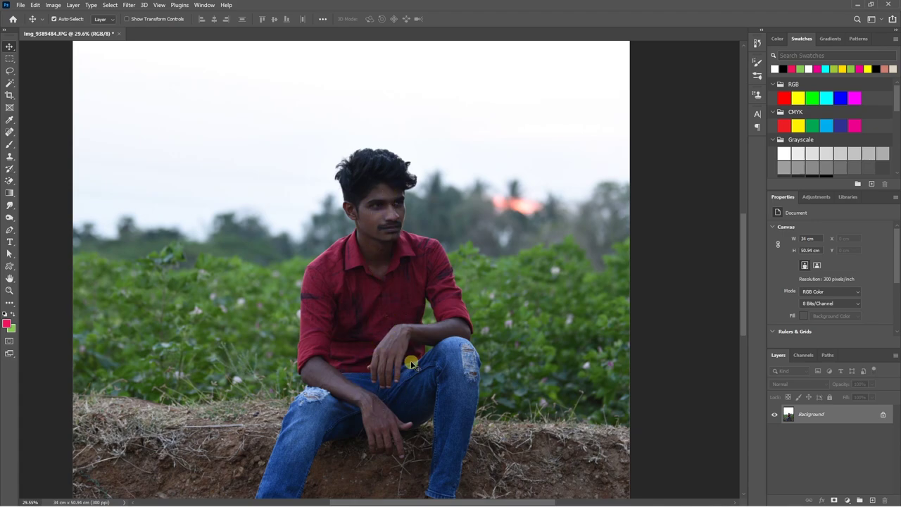
{"action": "scroll", "coordinate": [385, 319], "scroll_direction": "down", "scroll_amount": 3}
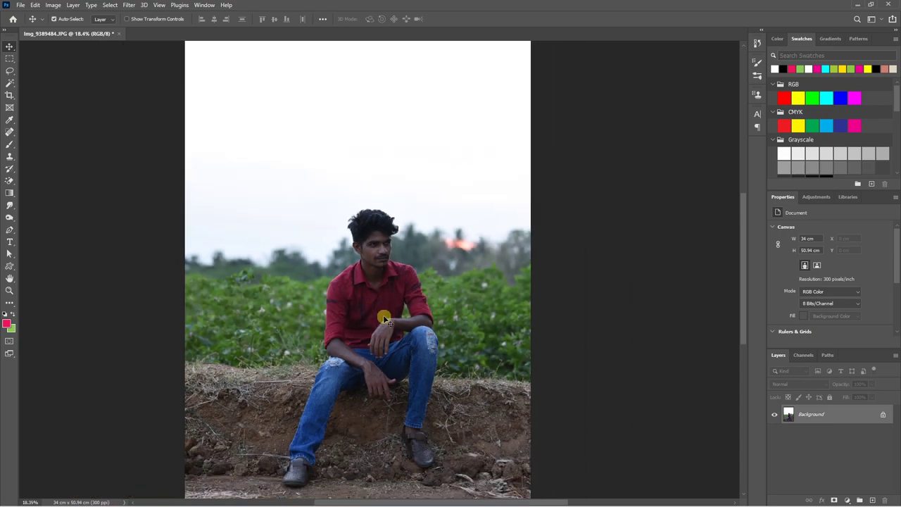
{"action": "key", "text": "ctrl+j"}
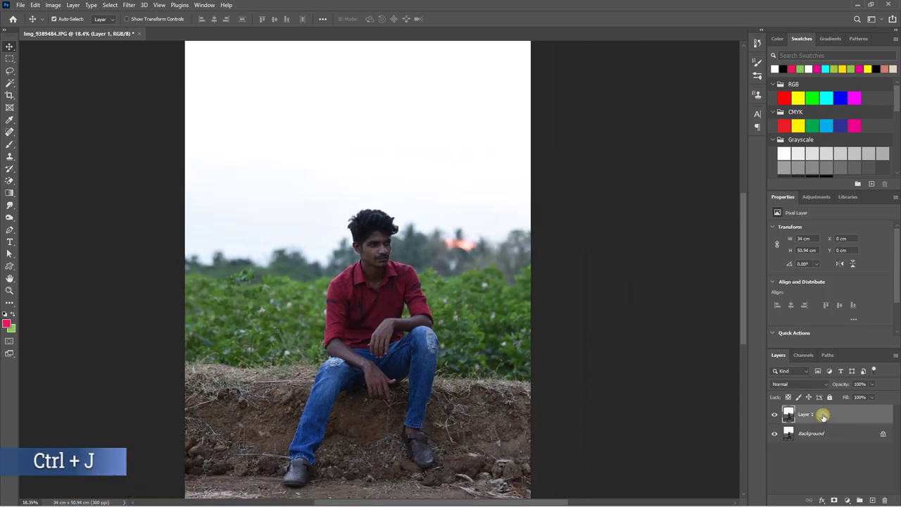
{"action": "right_click", "coordinate": [824, 414]}
{"action": "left_click", "coordinate": [812, 147]}
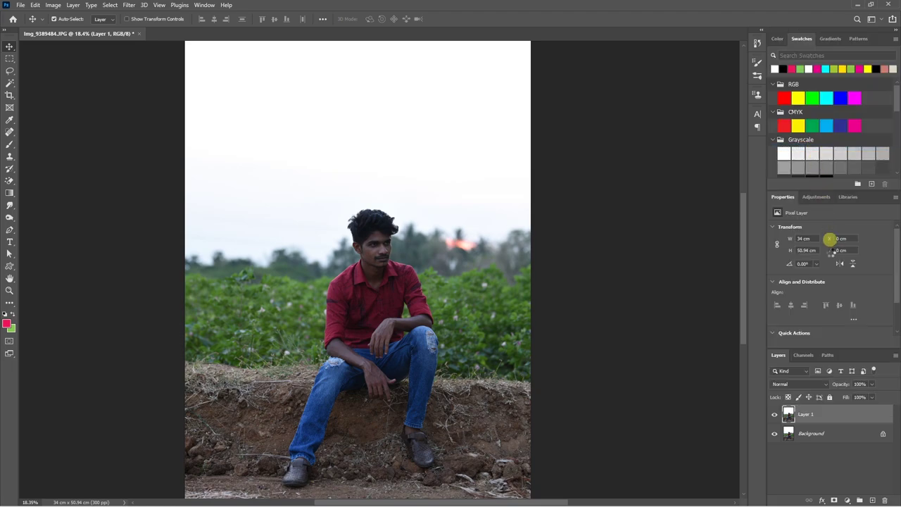
Step: Apply Shadows/Highlights with shadows amount 23, radius 96 px and Color +73
{"action": "left_click", "coordinate": [56, 6]}
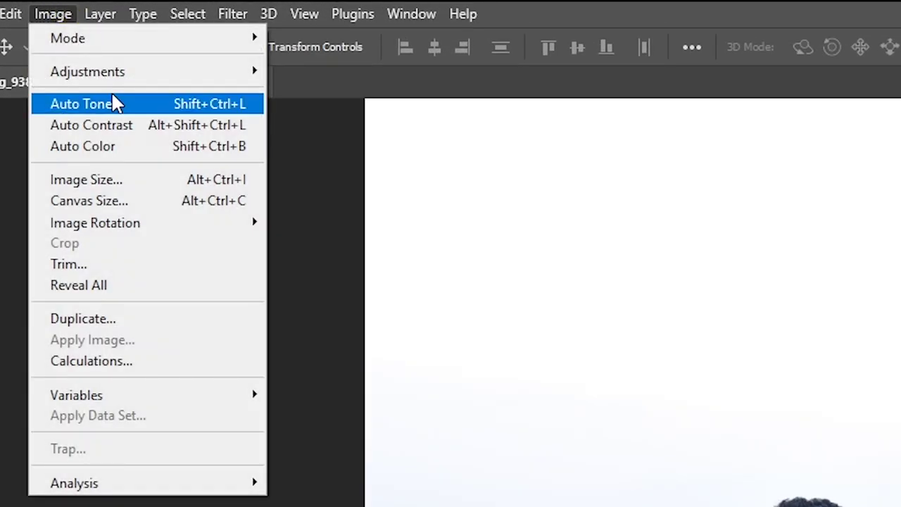
{"action": "mouse_move", "coordinate": [88, 71]}
{"action": "left_click", "coordinate": [398, 445]}
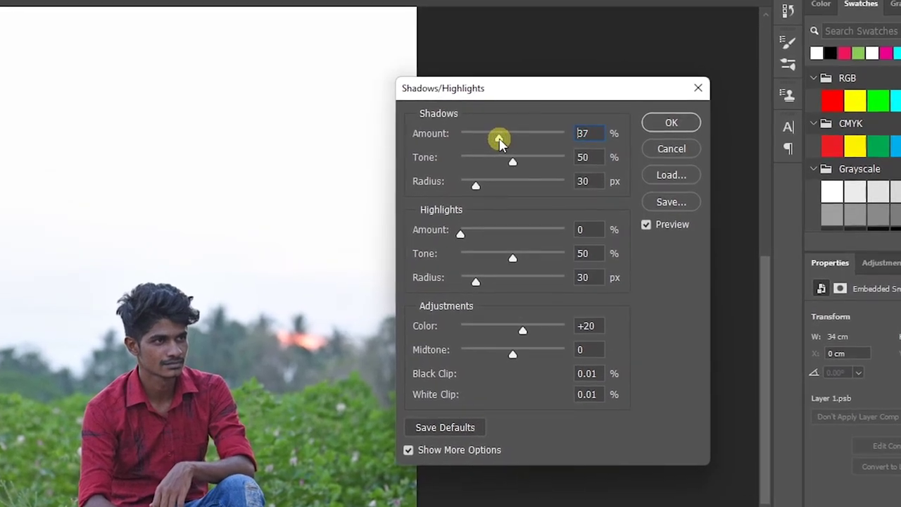
{"action": "left_click_drag", "start_coordinate": [579, 118], "coordinate": [580, 118]}
{"action": "mouse_move", "coordinate": [492, 143]}
{"action": "left_mouse_down"}
{"action": "mouse_move", "coordinate": [477, 138]}
{"action": "mouse_move", "coordinate": [546, 161]}
{"action": "mouse_move", "coordinate": [612, 165]}
{"action": "left_mouse_up"}
{"action": "left_click_drag", "start_coordinate": [477, 187], "coordinate": [510, 194]}
{"action": "left_click", "coordinate": [483, 281]}
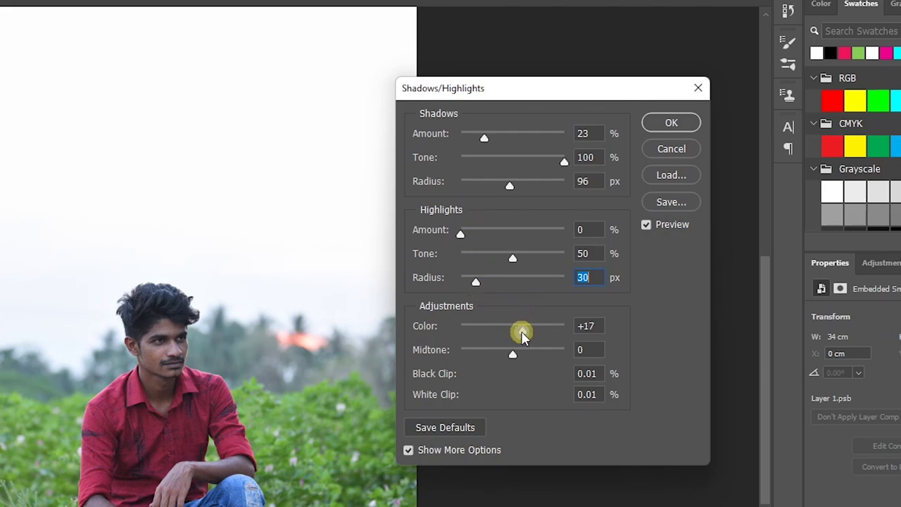
{"action": "left_click_drag", "start_coordinate": [522, 337], "coordinate": [551, 332]}
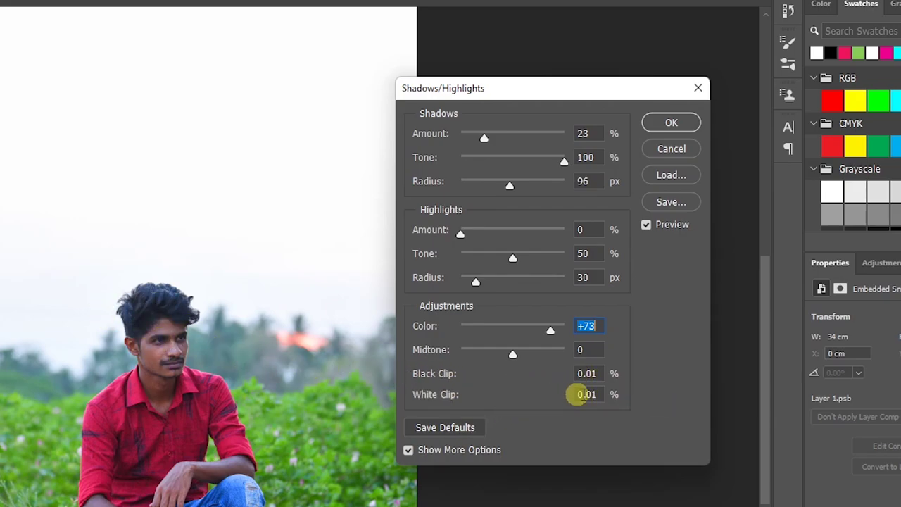
{"action": "left_click", "coordinate": [603, 372]}
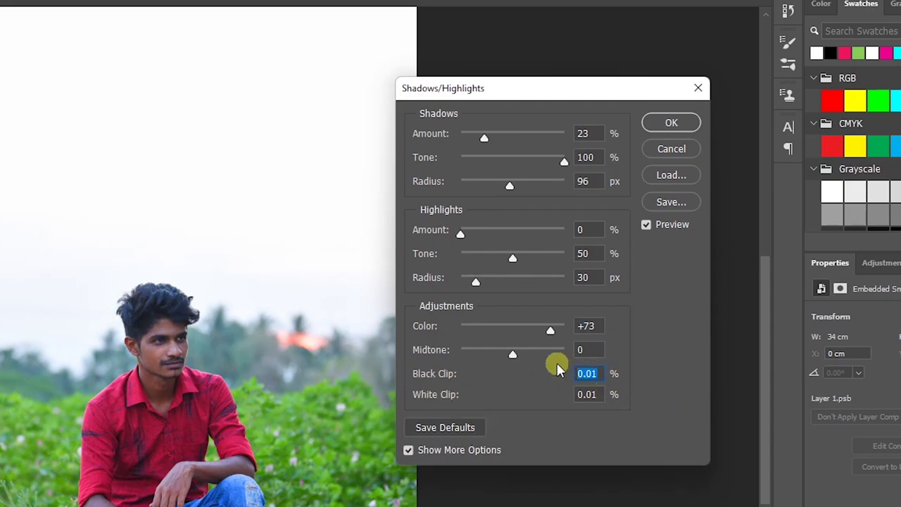
{"action": "type", "text": "0.08"}
{"action": "key", "text": "Tab"}
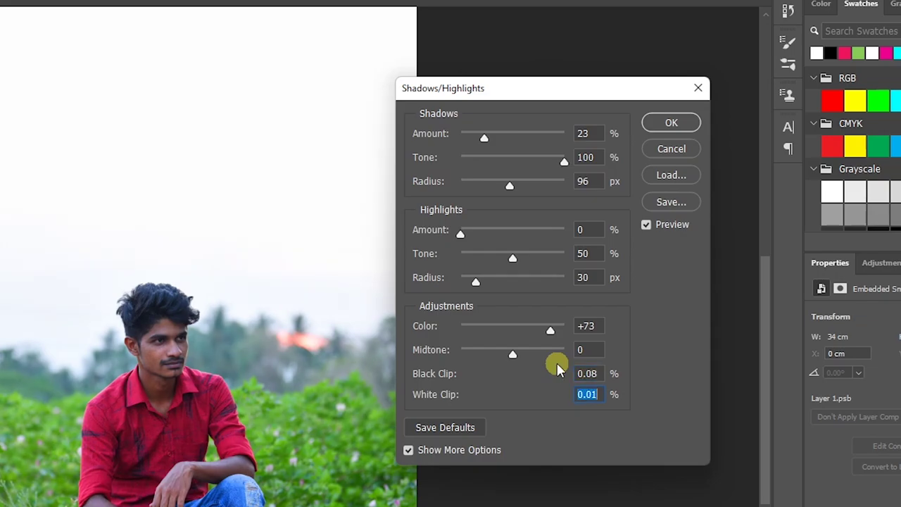
{"action": "left_click", "coordinate": [656, 124]}
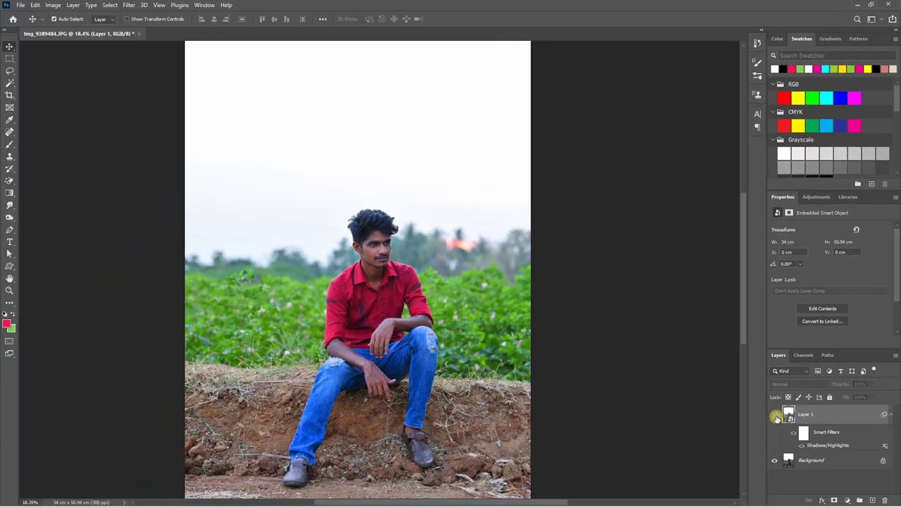
Step: Add a Color Balance adjustment layer and tint its shadows and midtones
{"action": "left_click", "coordinate": [776, 417]}
{"action": "left_click", "coordinate": [775, 417]}
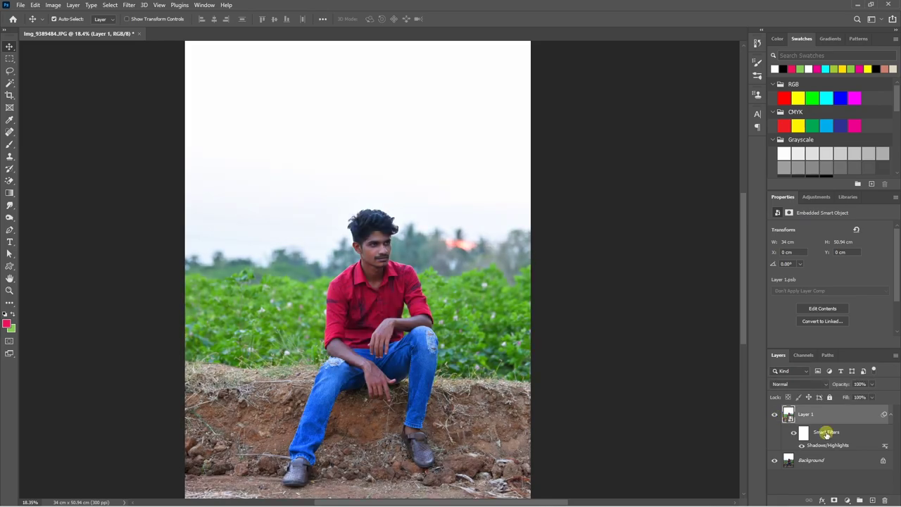
{"action": "left_click", "coordinate": [847, 499]}
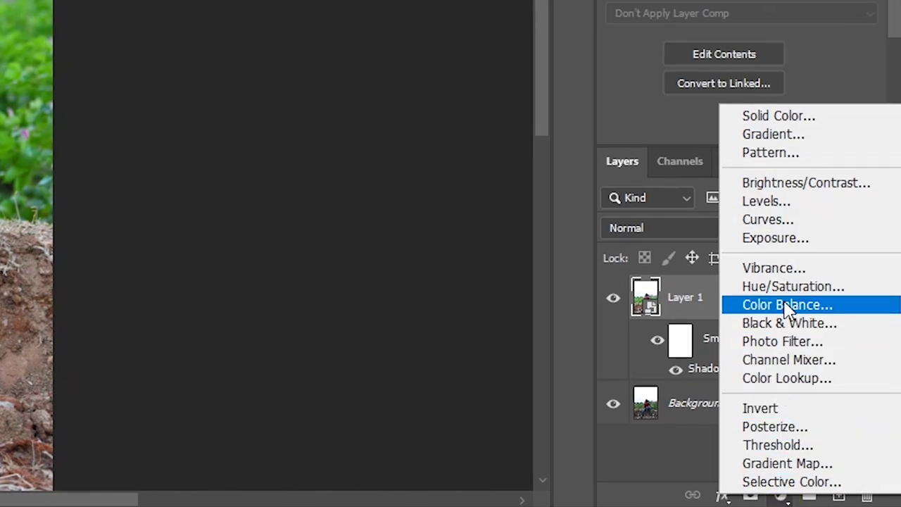
{"action": "left_click", "coordinate": [778, 307]}
{"action": "left_click", "coordinate": [810, 230]}
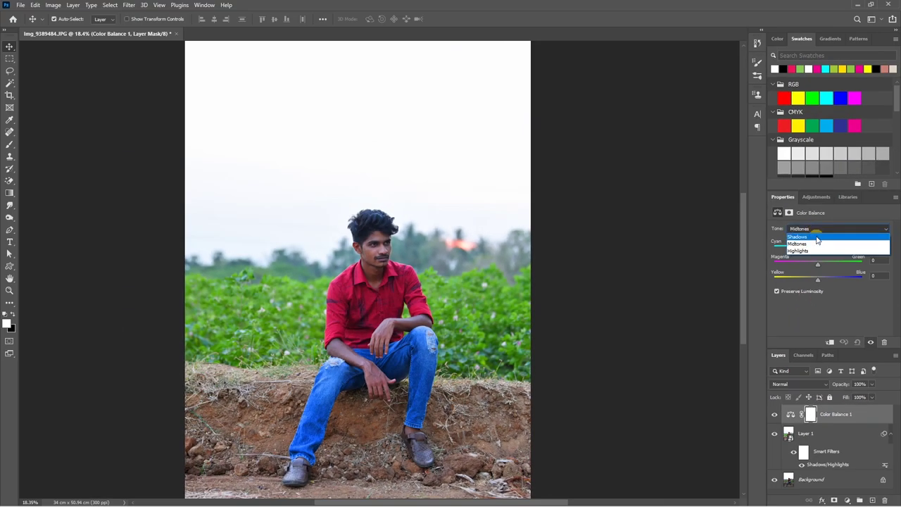
{"action": "left_click", "coordinate": [819, 237]}
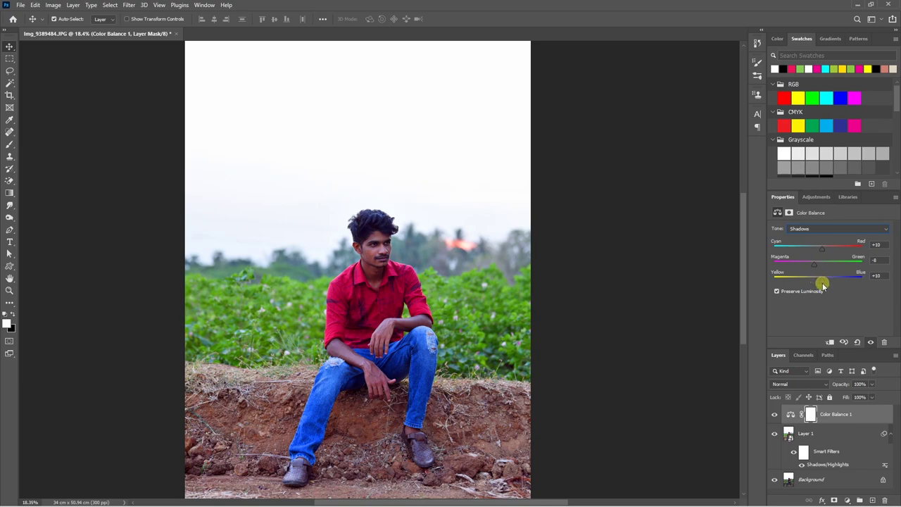
{"action": "left_click", "coordinate": [817, 229]}
Step: Set the Color Balance highlights to +11, -10, +17 and compare it on and off
{"action": "left_click", "coordinate": [816, 229]}
{"action": "left_click", "coordinate": [814, 244]}
{"action": "left_click_drag", "start_coordinate": [817, 279], "coordinate": [826, 281]}
{"action": "mouse_move", "coordinate": [826, 281]}
{"action": "left_mouse_down"}
{"action": "mouse_move", "coordinate": [794, 279]}
{"action": "mouse_move", "coordinate": [825, 280]}
{"action": "left_mouse_up"}
{"action": "left_click", "coordinate": [775, 415]}
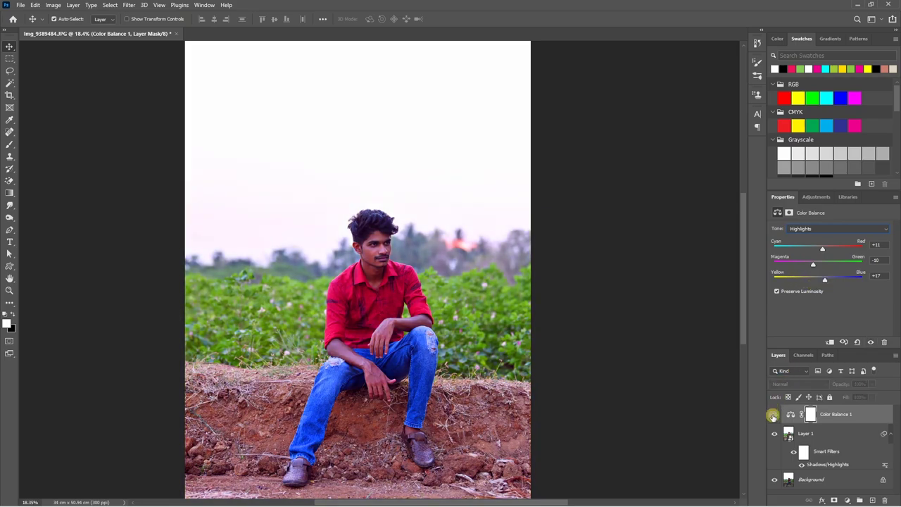
{"action": "left_click", "coordinate": [774, 415]}
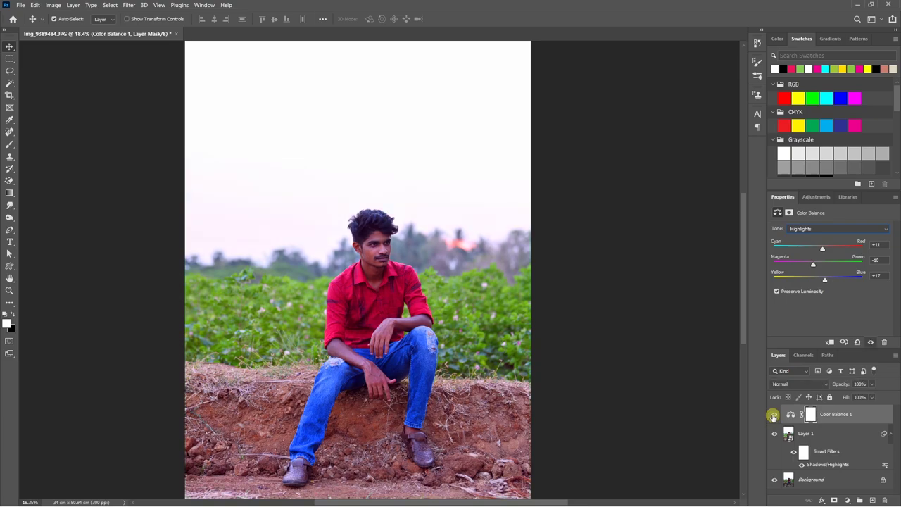
{"action": "left_click", "coordinate": [831, 432]}
Step: With Color Balance 1 selected, stamp all visible layers into Layer 2 using Ctrl+Shift+Alt+E
{"action": "scroll", "coordinate": [363, 244], "scroll_direction": "up", "scroll_amount": 1}
{"action": "scroll", "coordinate": [369, 253], "scroll_direction": "up", "scroll_amount": 3}
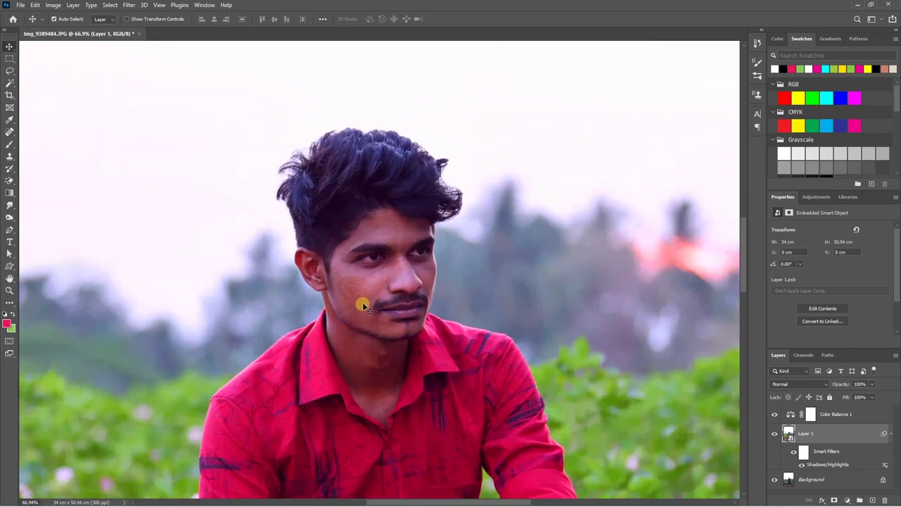
{"action": "scroll", "coordinate": [352, 301], "scroll_direction": "down", "scroll_amount": 3}
{"action": "scroll", "coordinate": [367, 297], "scroll_direction": "up", "scroll_amount": 2}
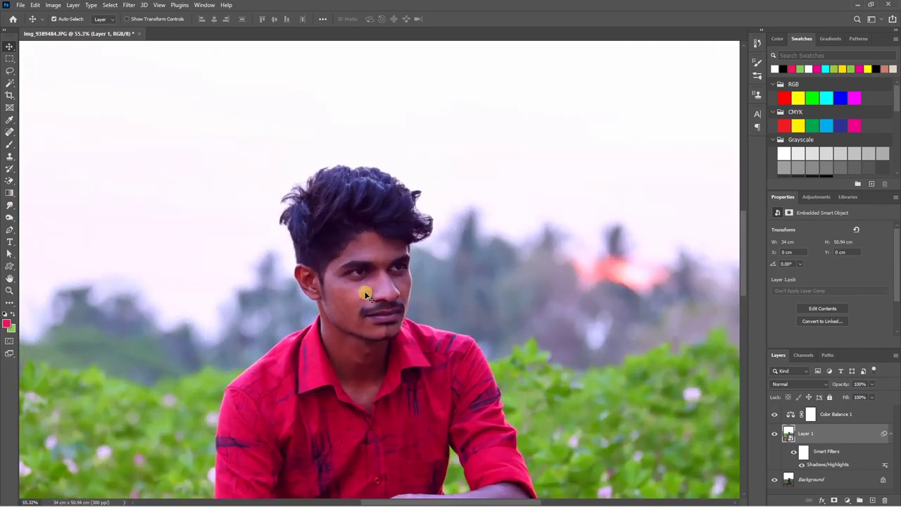
{"action": "left_click", "coordinate": [833, 416]}
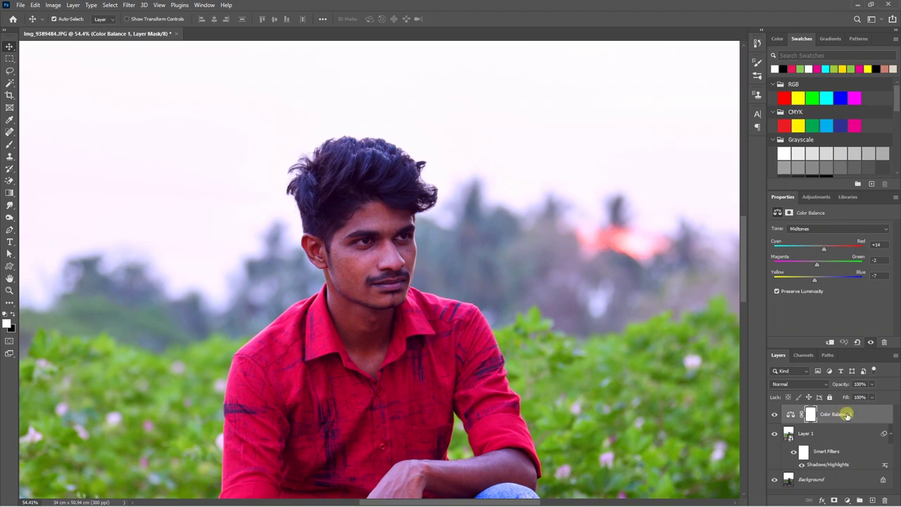
{"action": "key", "text": "ctrl+shift+alt+e"}
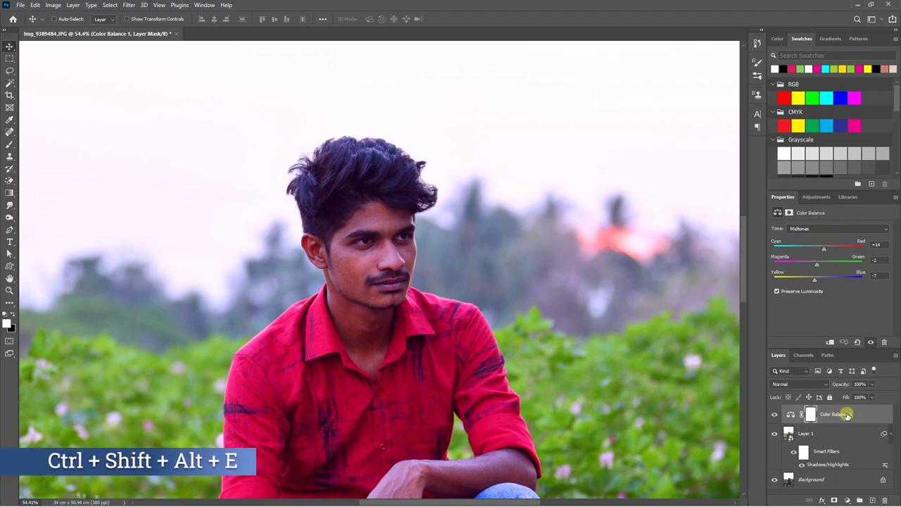
{"action": "scroll", "coordinate": [842, 421], "scroll_direction": "down", "scroll_amount": 1}
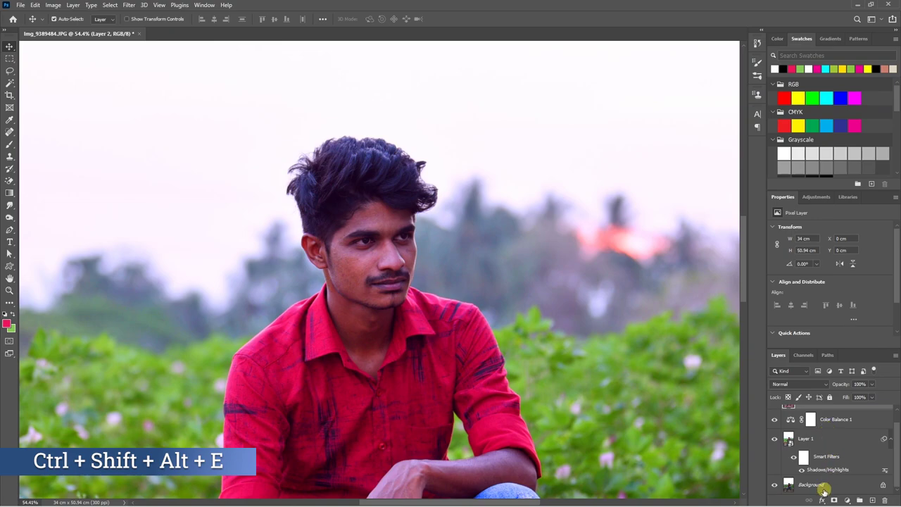
{"action": "scroll", "coordinate": [820, 483], "scroll_direction": "up", "scroll_amount": 1}
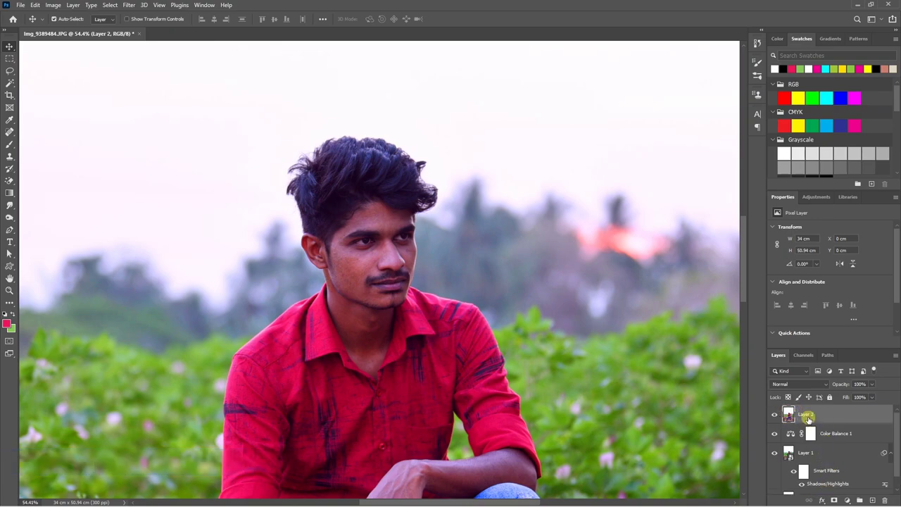
Step: Set up the Smudge tool at 6% strength, toggling brush Spacing on and off
{"action": "left_click", "coordinate": [10, 205]}
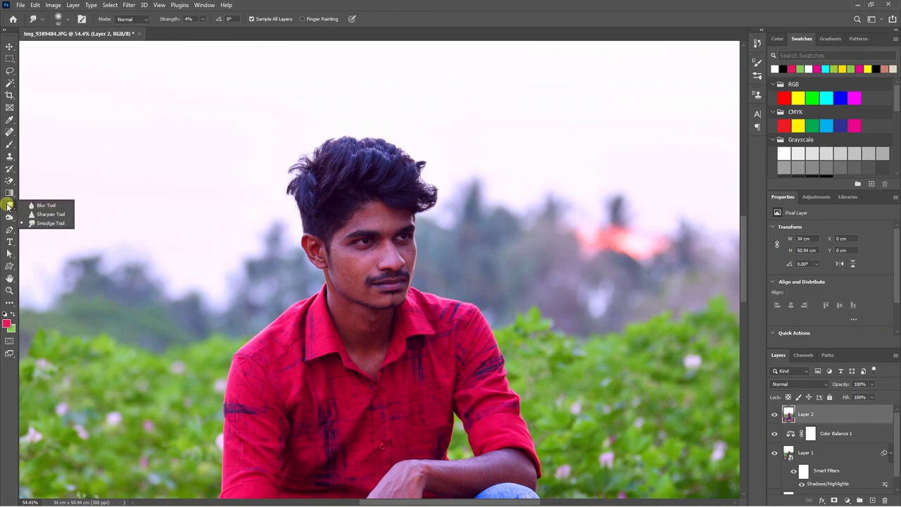
{"action": "left_click", "coordinate": [39, 220]}
{"action": "left_click", "coordinate": [203, 20]}
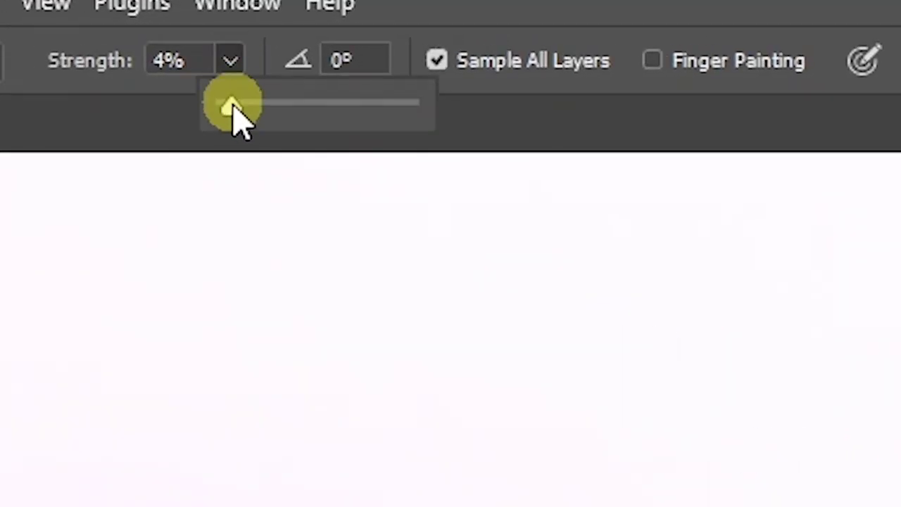
{"action": "left_click_drag", "start_coordinate": [203, 31], "coordinate": [204, 31]}
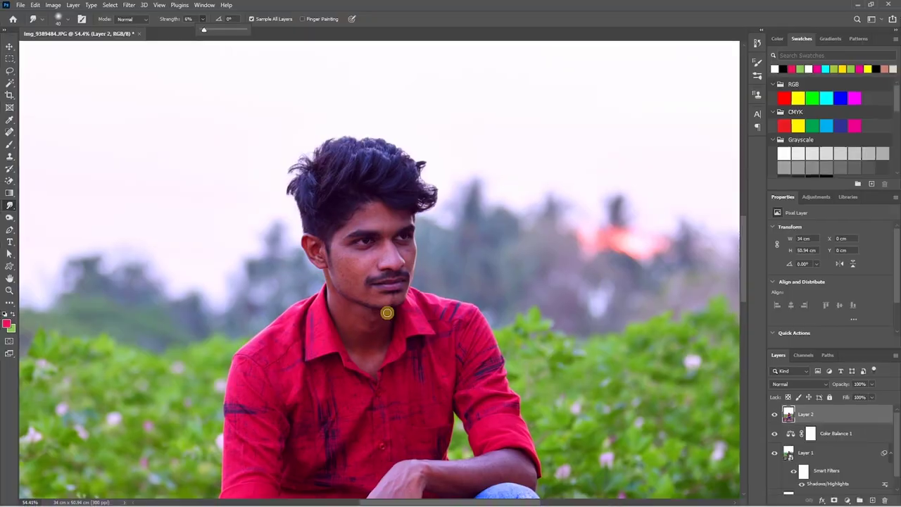
{"action": "left_click", "coordinate": [83, 20]}
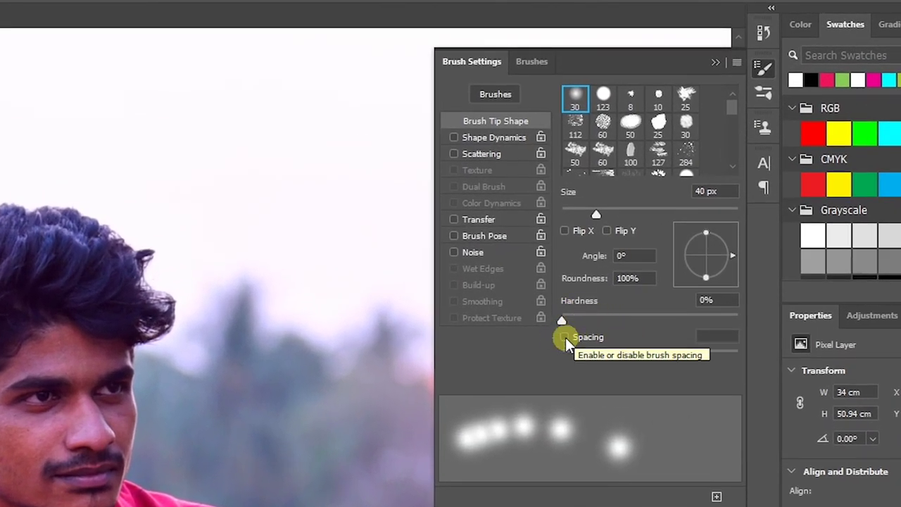
{"action": "left_click", "coordinate": [566, 337]}
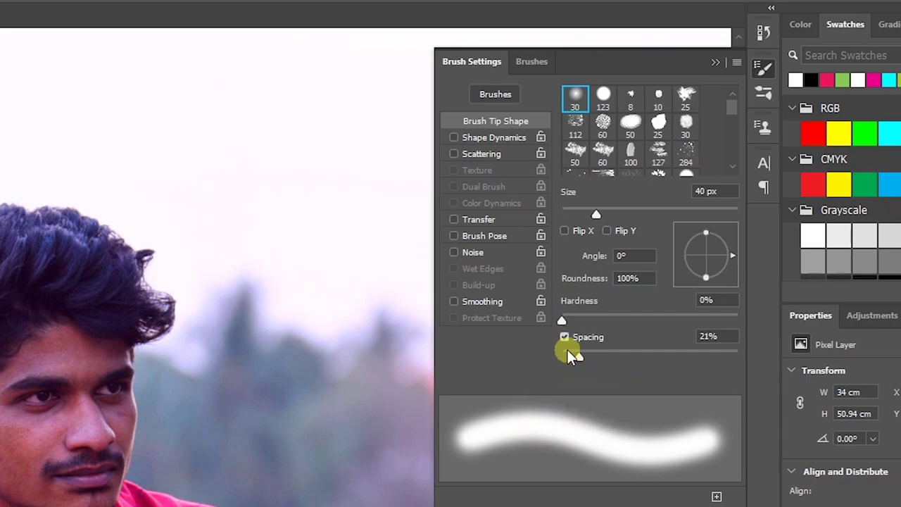
{"action": "left_click", "coordinate": [565, 338]}
{"action": "left_click", "coordinate": [733, 62]}
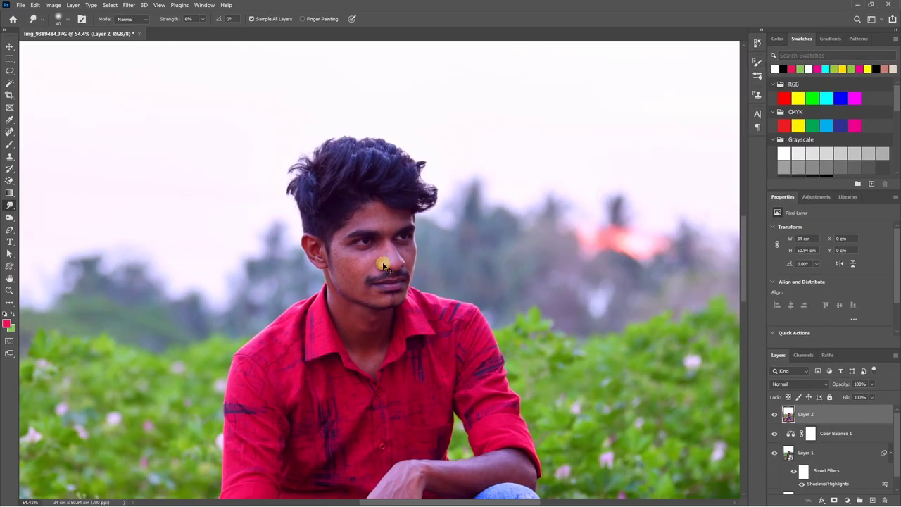
Step: Smudge the skin along the man's left cheek and jaw, then return to the Move tool
{"action": "scroll", "coordinate": [384, 265], "scroll_direction": "up", "scroll_amount": 3}
{"action": "mouse_move", "coordinate": [383, 266]}
{"action": "left_mouse_down"}
{"action": "mouse_move", "coordinate": [285, 290]}
{"action": "mouse_move", "coordinate": [286, 245]}
{"action": "mouse_move", "coordinate": [328, 258]}
{"action": "mouse_move", "coordinate": [282, 322]}
{"action": "mouse_move", "coordinate": [317, 301]}
{"action": "left_mouse_up"}
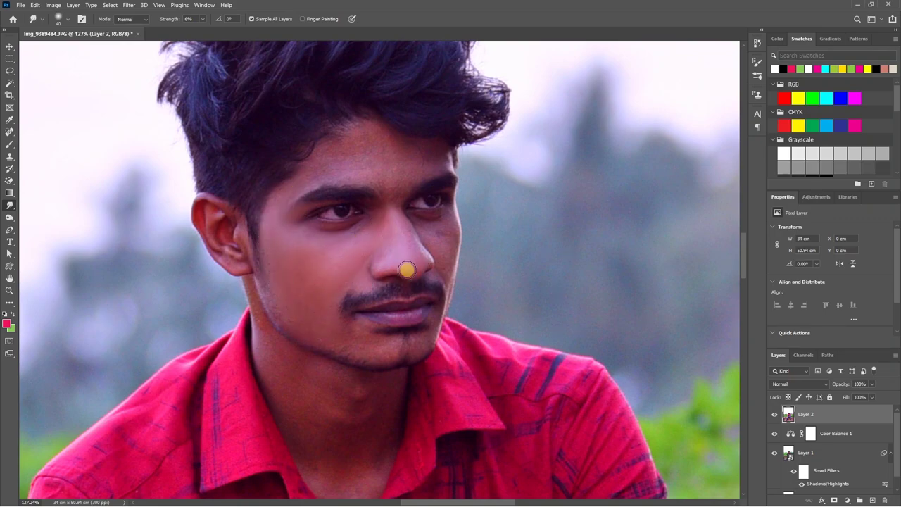
{"action": "scroll", "coordinate": [408, 268], "scroll_direction": "up", "scroll_amount": 1}
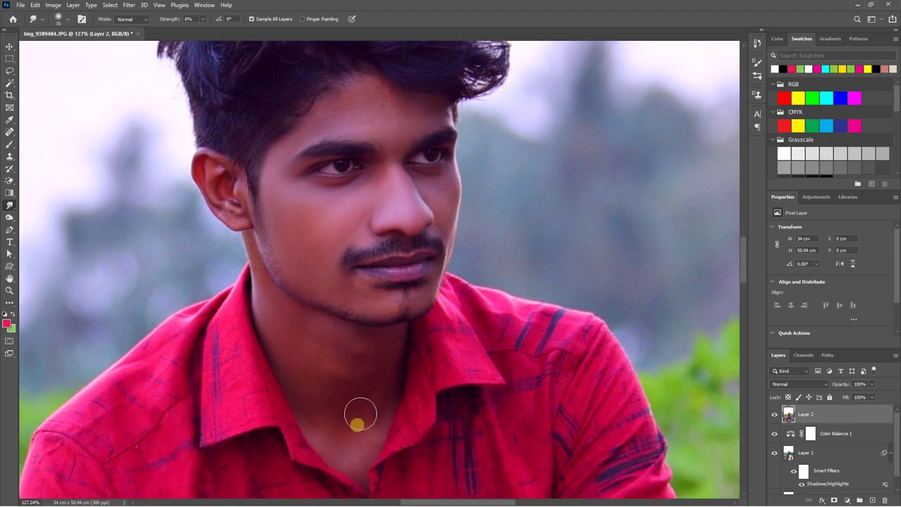
{"action": "scroll", "coordinate": [398, 196], "scroll_direction": "up", "scroll_amount": 1}
{"action": "key", "text": "v"}
{"action": "scroll", "coordinate": [340, 342], "scroll_direction": "down", "scroll_amount": 3}
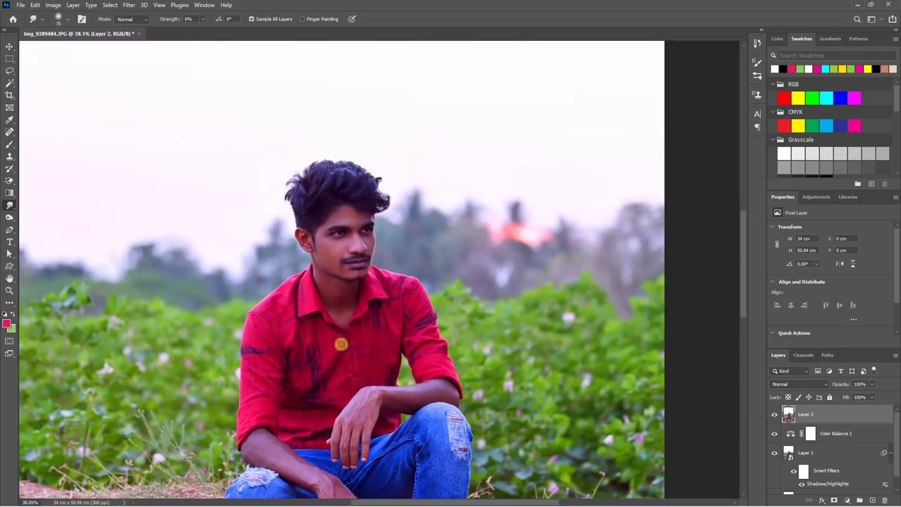
{"action": "scroll", "coordinate": [378, 287], "scroll_direction": "up", "scroll_amount": 1}
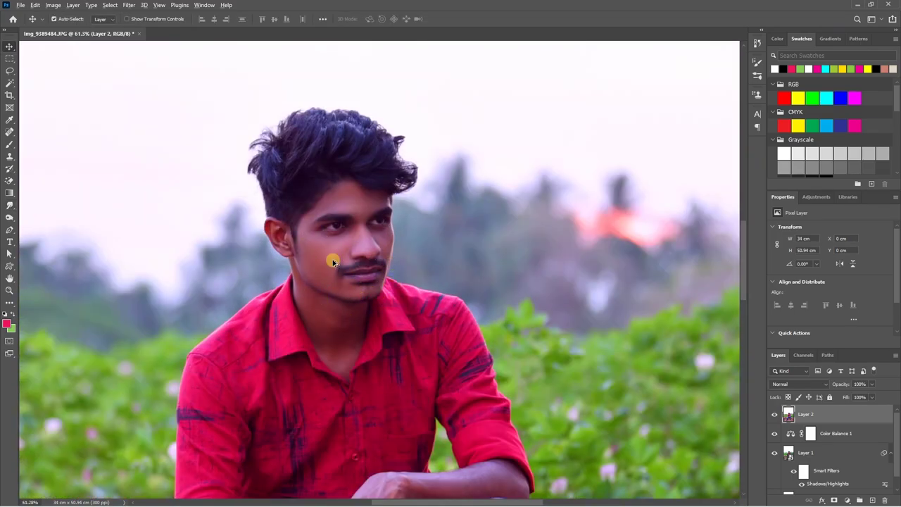
{"action": "scroll", "coordinate": [335, 271], "scroll_direction": "down", "scroll_amount": 1}
Step: Set Layer 2 to Screen blending and give it an inverted black layer mask
{"action": "left_click", "coordinate": [783, 385]}
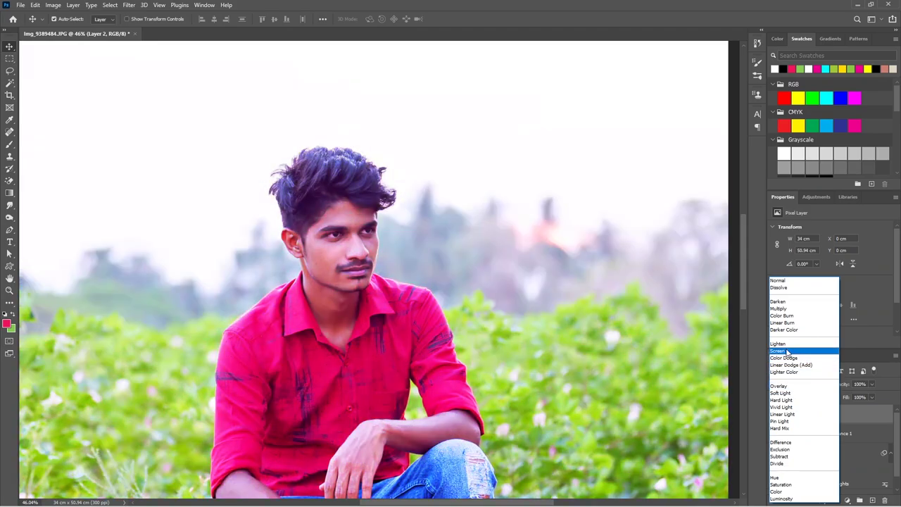
{"action": "left_click", "coordinate": [788, 352]}
{"action": "scroll", "coordinate": [391, 325], "scroll_direction": "down", "scroll_amount": 3}
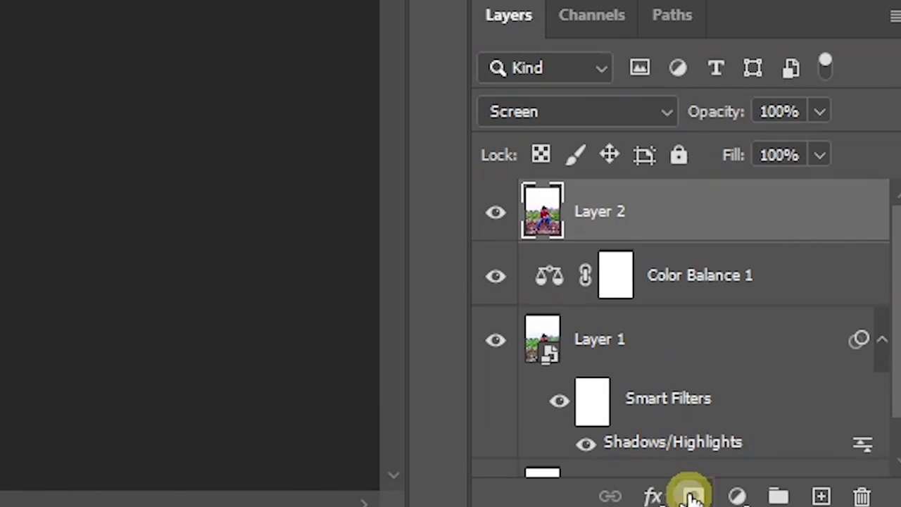
{"action": "left_click", "coordinate": [694, 497]}
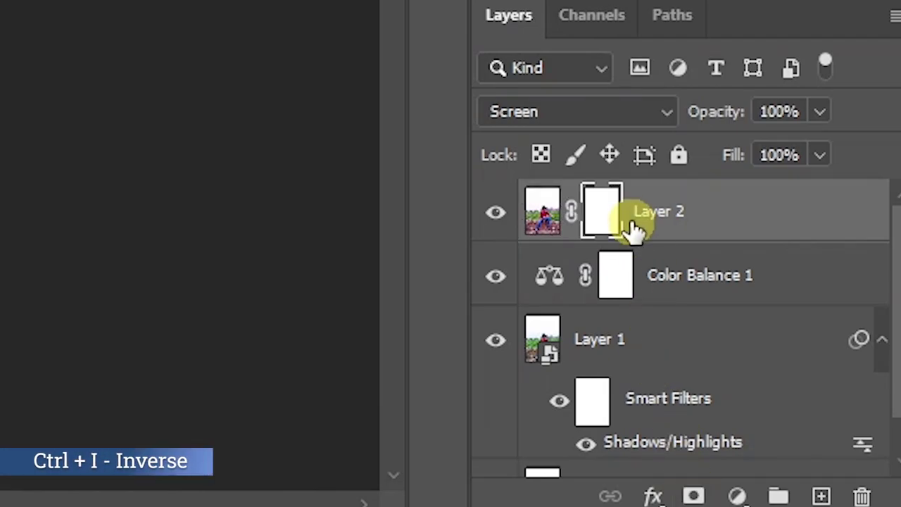
{"action": "key", "text": "ctrl+i"}
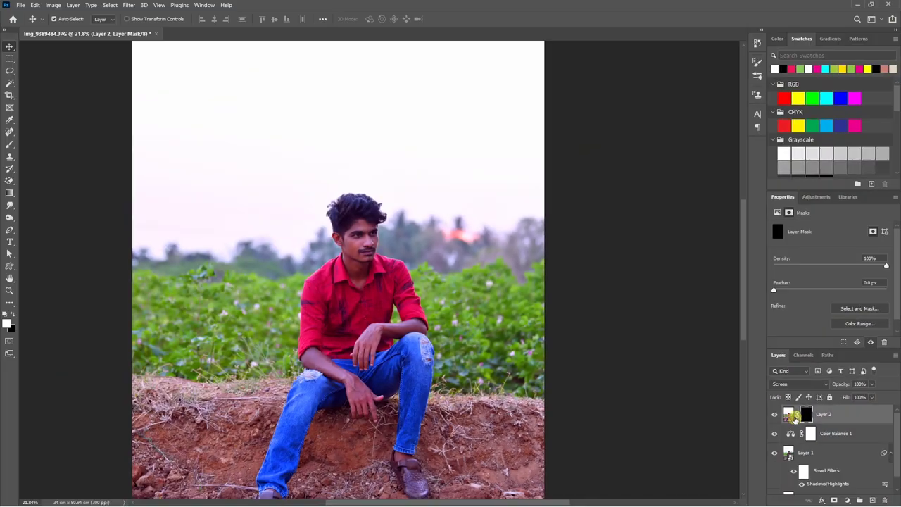
{"action": "key", "text": "b"}
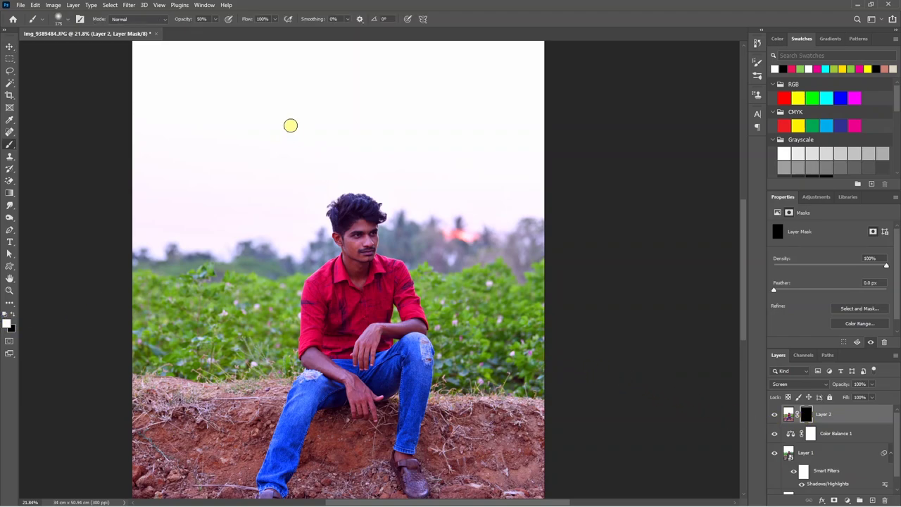
Step: Brush on Layer 2's mask to reveal the Screen brightening on the hands and forearm
{"action": "left_click", "coordinate": [207, 23]}
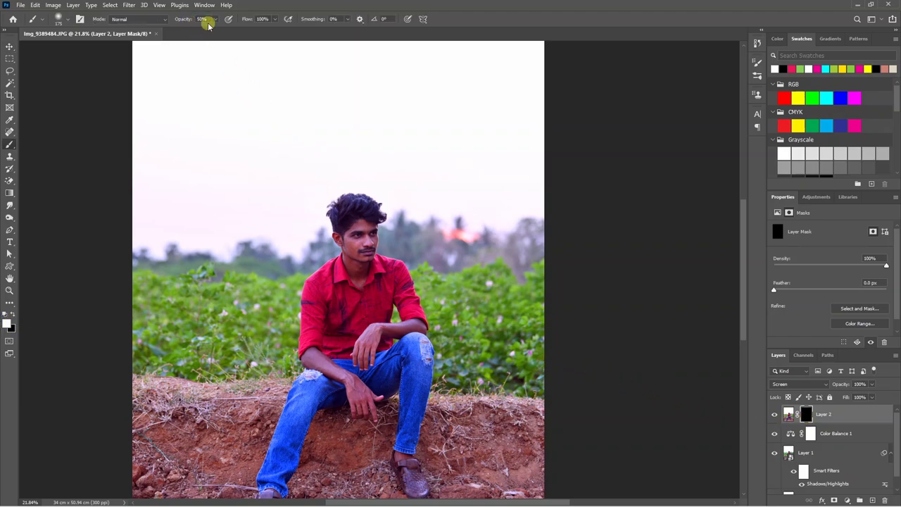
{"action": "left_click", "coordinate": [66, 21]}
{"action": "left_click", "coordinate": [62, 21]}
{"action": "scroll", "coordinate": [328, 235], "scroll_direction": "up", "scroll_amount": 3, "text": "alt"}
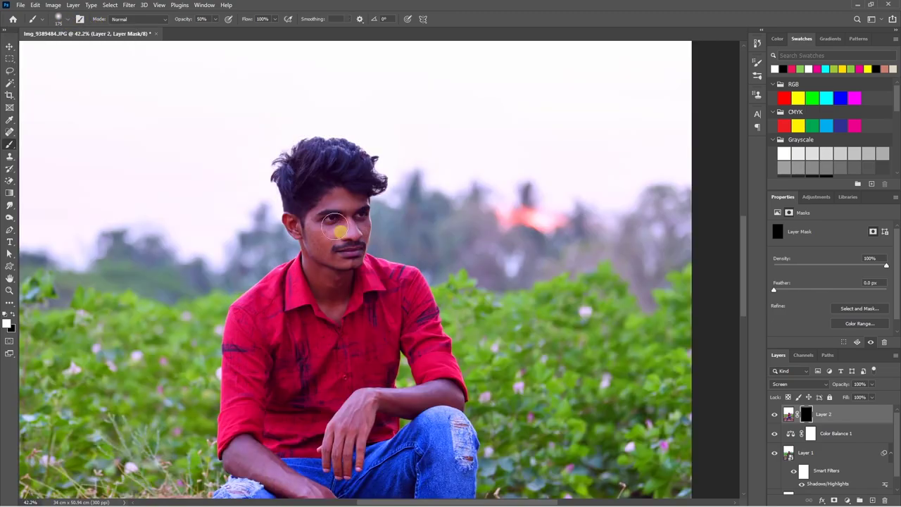
{"action": "scroll", "coordinate": [331, 316], "scroll_direction": "down", "scroll_amount": 2}
{"action": "scroll", "coordinate": [352, 405], "scroll_direction": "down", "scroll_amount": 3}
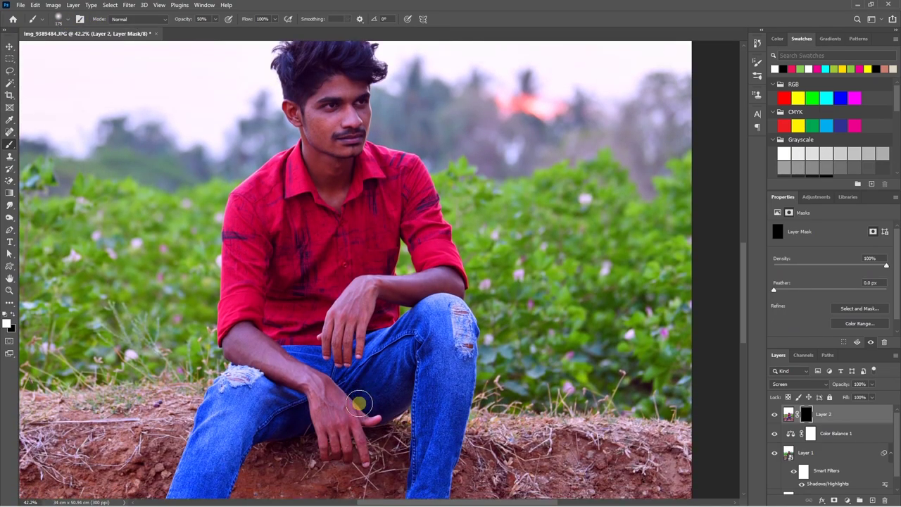
{"action": "scroll", "coordinate": [310, 368], "scroll_direction": "up", "scroll_amount": 2}
{"action": "scroll", "coordinate": [331, 366], "scroll_direction": "up", "scroll_amount": 1}
{"action": "scroll", "coordinate": [338, 187], "scroll_direction": "up", "scroll_amount": 3, "text": "alt"}
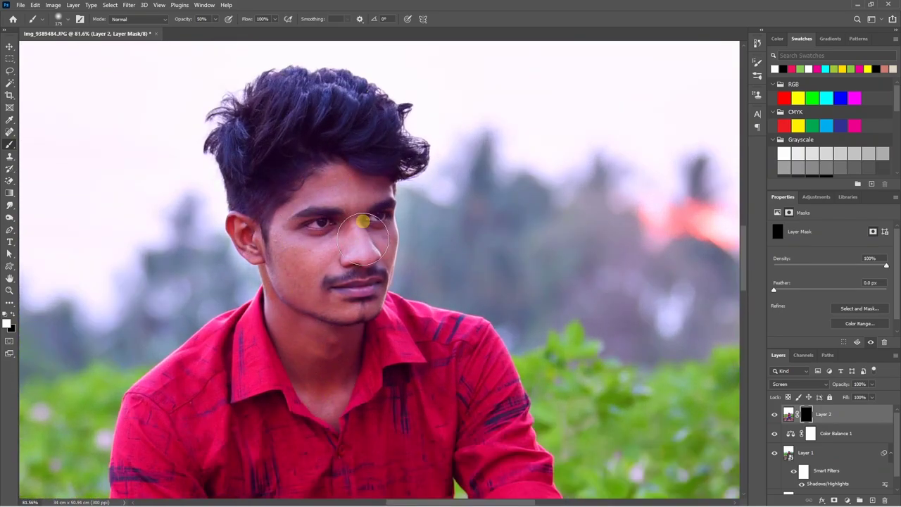
{"action": "scroll", "coordinate": [342, 328], "scroll_direction": "down", "scroll_amount": 4, "text": "alt"}
{"action": "scroll", "coordinate": [199, 286], "scroll_direction": "up", "scroll_amount": 3, "text": "alt"}
{"action": "left_click_drag", "start_coordinate": [321, 405], "coordinate": [346, 376]}
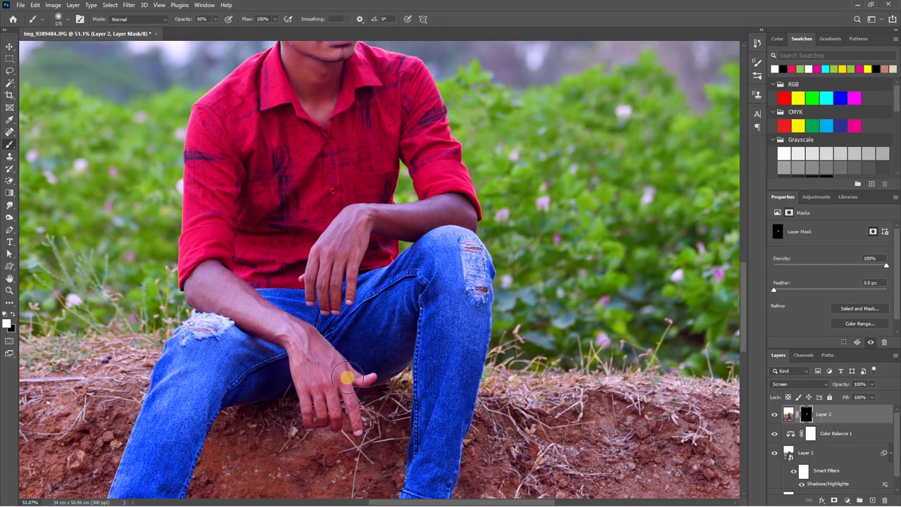
{"action": "mouse_move", "coordinate": [320, 296]}
{"action": "left_mouse_down"}
{"action": "mouse_move", "coordinate": [352, 232]}
{"action": "mouse_move", "coordinate": [457, 218]}
{"action": "left_mouse_up"}
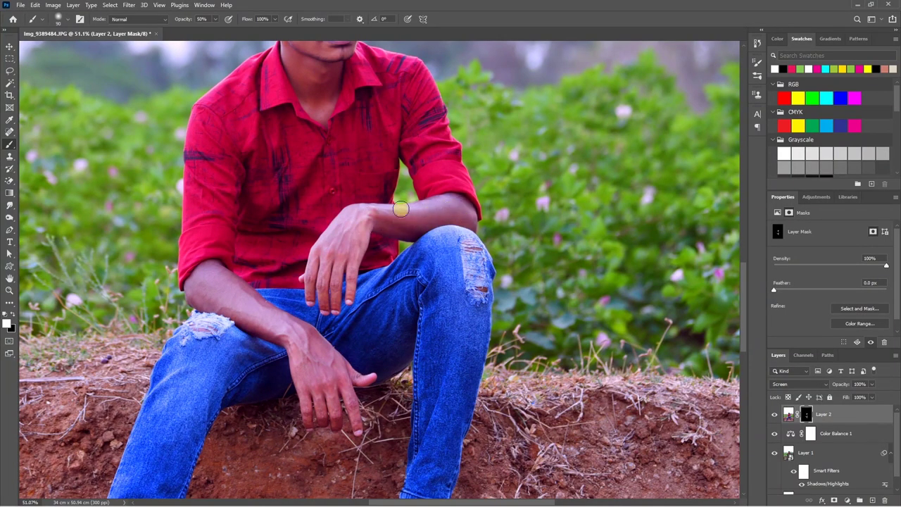
{"action": "scroll", "coordinate": [423, 226], "scroll_direction": "down", "scroll_amount": 3}
{"action": "scroll", "coordinate": [352, 226], "scroll_direction": "down", "scroll_amount": 2}
{"action": "scroll", "coordinate": [304, 224], "scroll_direction": "down", "scroll_amount": 5}
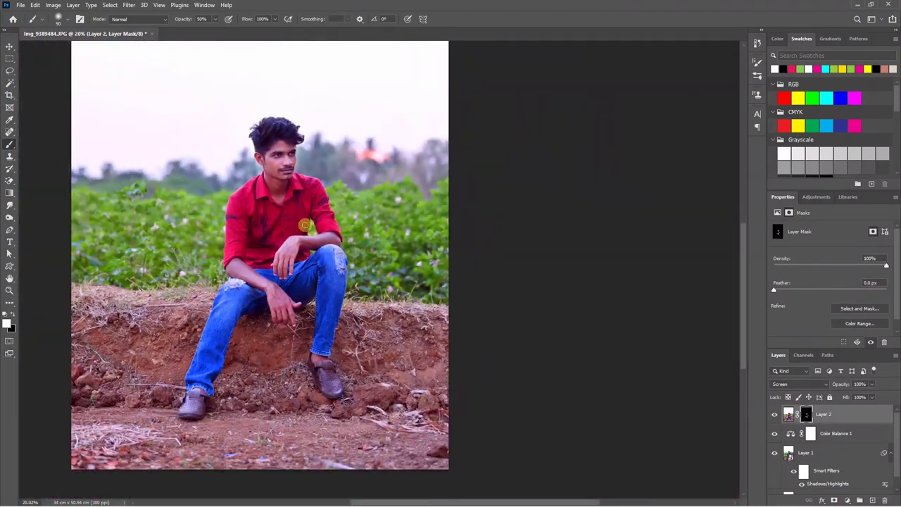
{"action": "scroll", "coordinate": [356, 227], "scroll_direction": "up", "scroll_amount": 3}
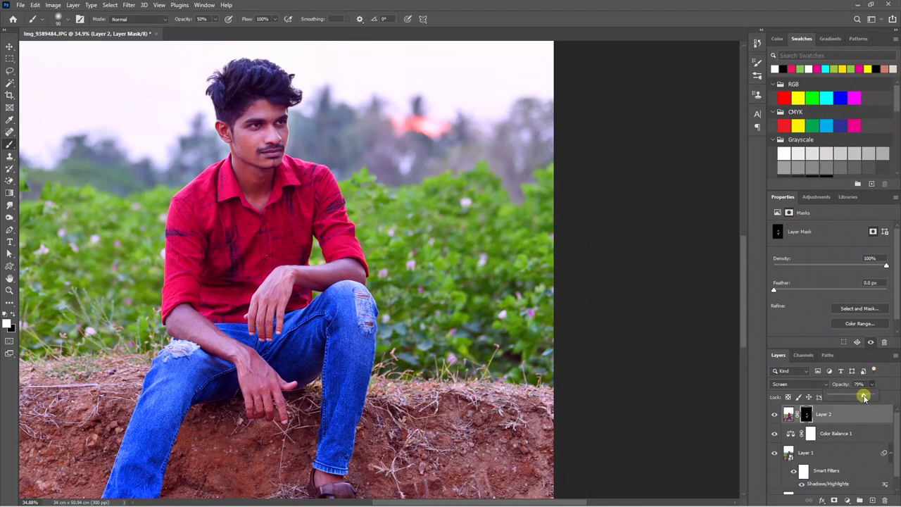
Step: Raise Layer 2's opacity to 82% and view the whole photo
{"action": "left_click_drag", "start_coordinate": [864, 398], "coordinate": [867, 398]}
{"action": "key", "text": "v"}
{"action": "scroll", "coordinate": [394, 257], "scroll_direction": "down", "scroll_amount": 2}
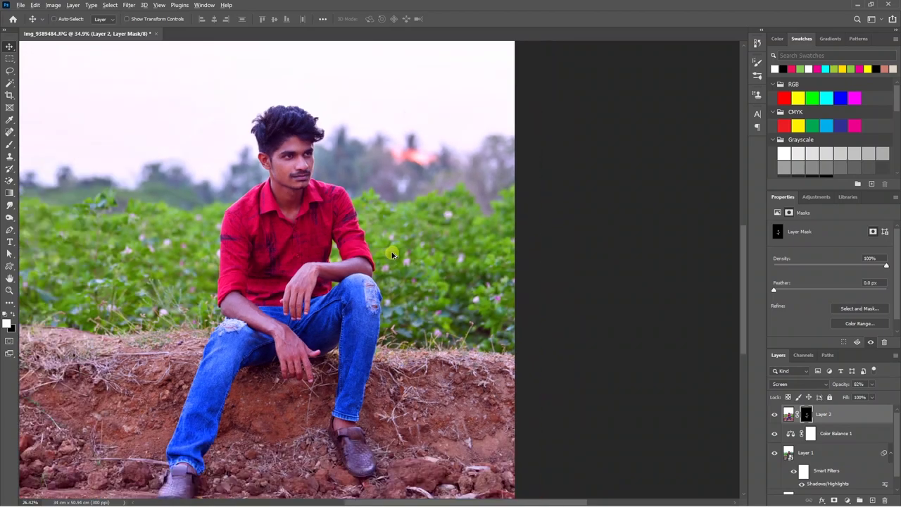
{"action": "scroll", "coordinate": [395, 257], "scroll_direction": "down", "scroll_amount": 1}
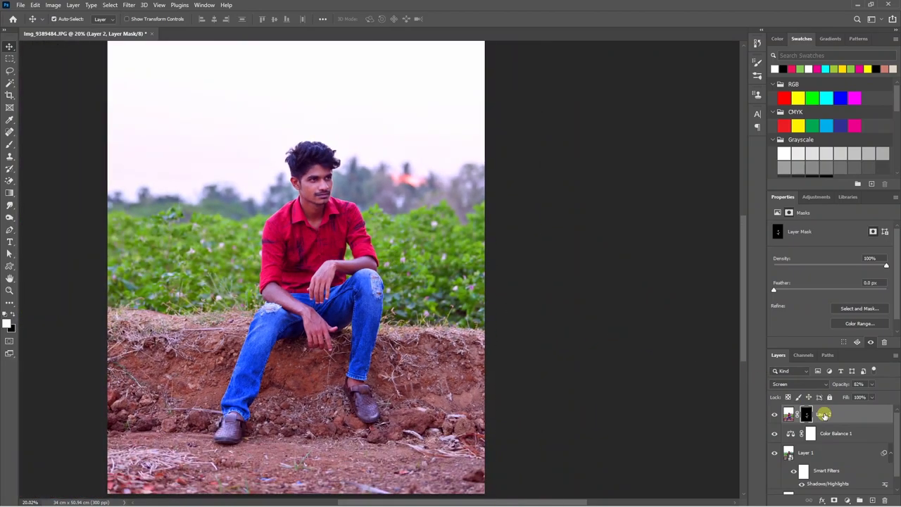
Step: Stamp visible layers into Layer 3, convert it to a smart object, and launch Camera Raw Filter
{"action": "key", "text": "ctrl+shift+alt+e"}
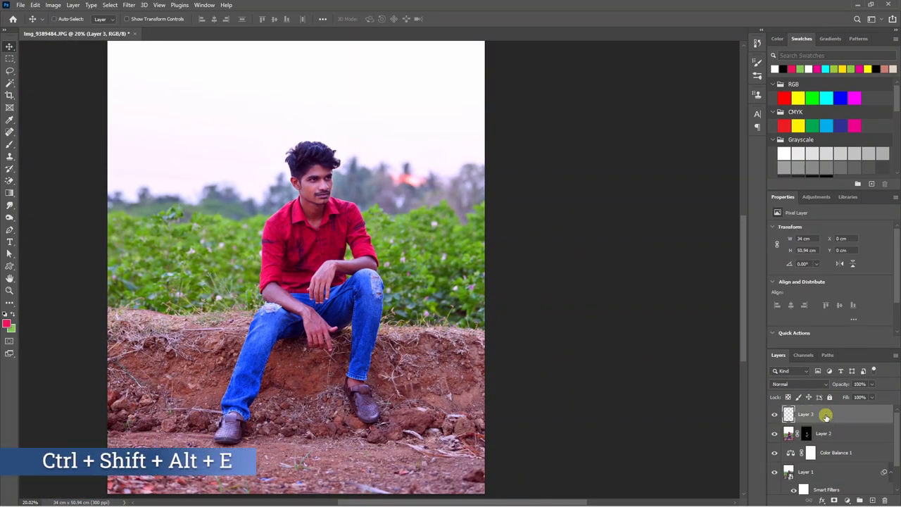
{"action": "right_click", "coordinate": [826, 416]}
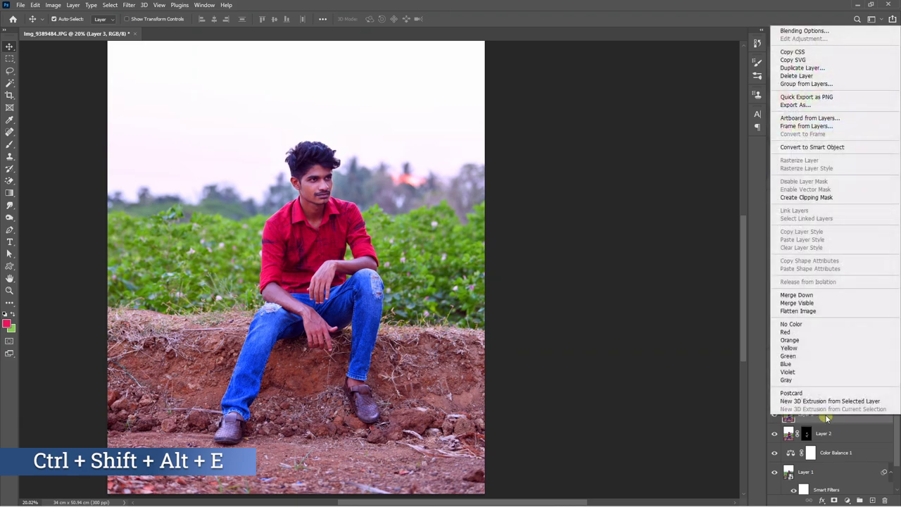
{"action": "left_click", "coordinate": [816, 148]}
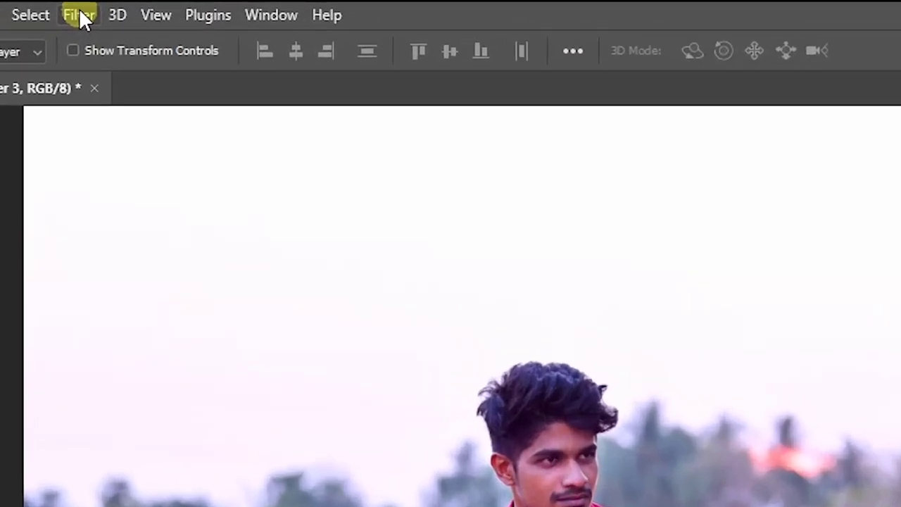
{"action": "left_click", "coordinate": [131, 5]}
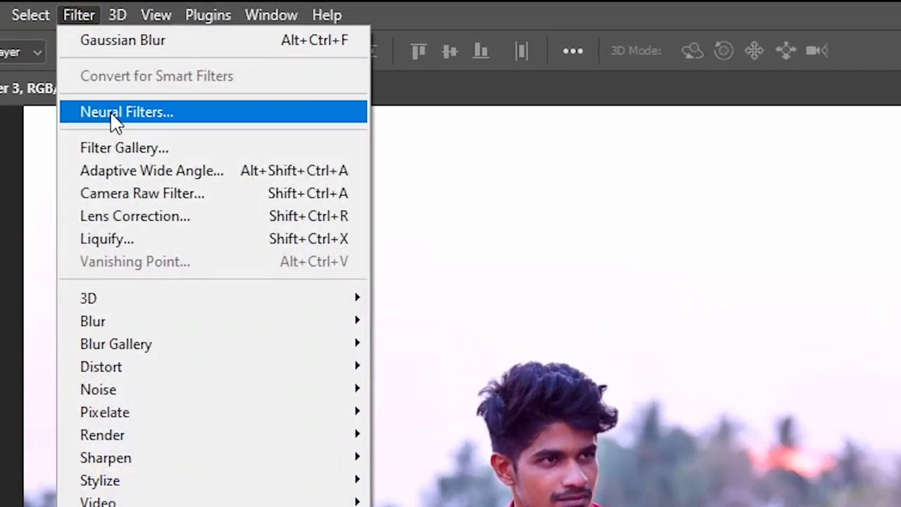
{"action": "left_click", "coordinate": [133, 195]}
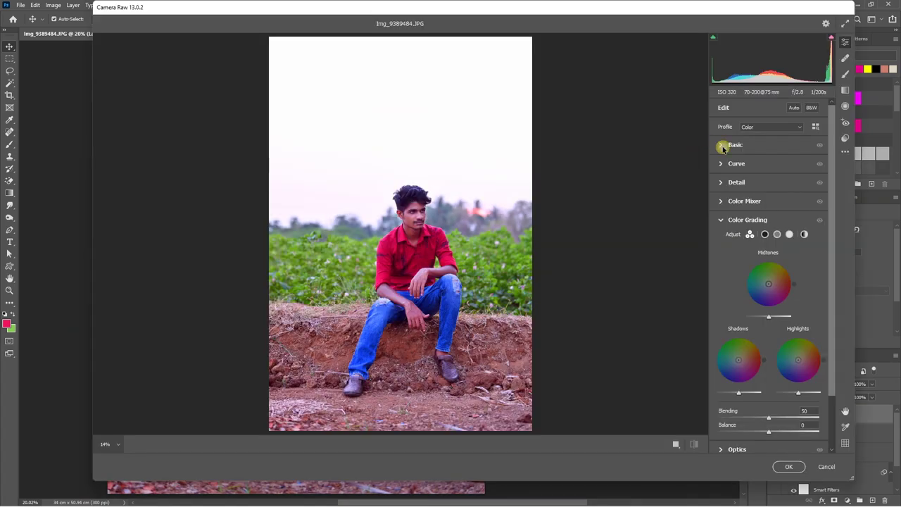
Step: In Basic, warm the white balance, set contrast +13, highlights +8, and adjust vibrance and saturation
{"action": "left_click", "coordinate": [721, 146]}
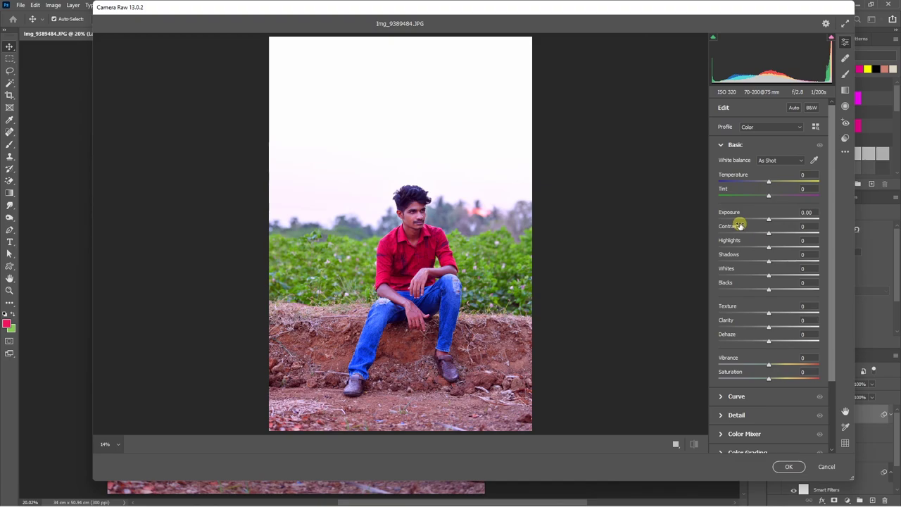
{"action": "left_click_drag", "start_coordinate": [768, 182], "coordinate": [759, 196]}
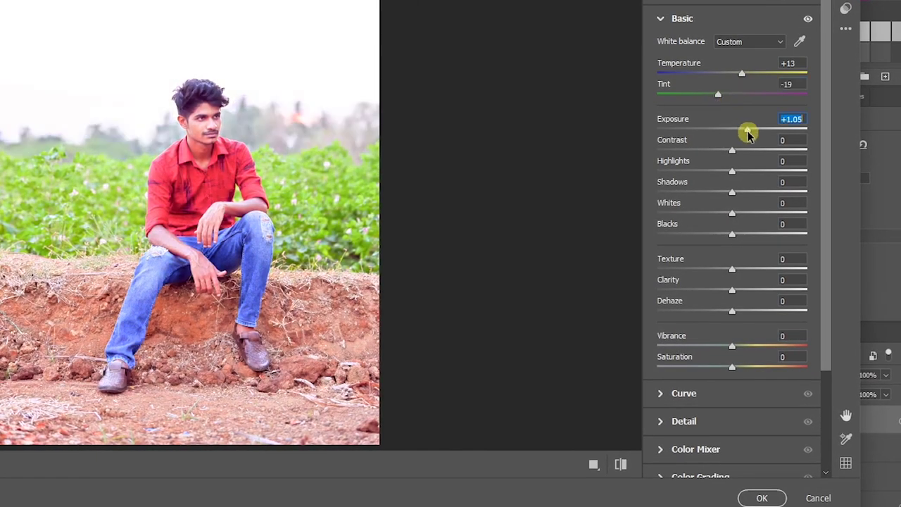
{"action": "left_click_drag", "start_coordinate": [768, 233], "coordinate": [780, 233]}
{"action": "left_click_drag", "start_coordinate": [748, 150], "coordinate": [741, 150]}
{"action": "mouse_move", "coordinate": [732, 171]}
{"action": "left_mouse_down"}
{"action": "mouse_move", "coordinate": [727, 192]}
{"action": "mouse_move", "coordinate": [737, 193]}
{"action": "left_mouse_up"}
{"action": "mouse_move", "coordinate": [732, 213]}
{"action": "left_mouse_down"}
{"action": "mouse_move", "coordinate": [749, 213]}
{"action": "mouse_move", "coordinate": [704, 236]}
{"action": "left_mouse_up"}
{"action": "scroll", "coordinate": [730, 169], "scroll_direction": "down", "scroll_amount": 2}
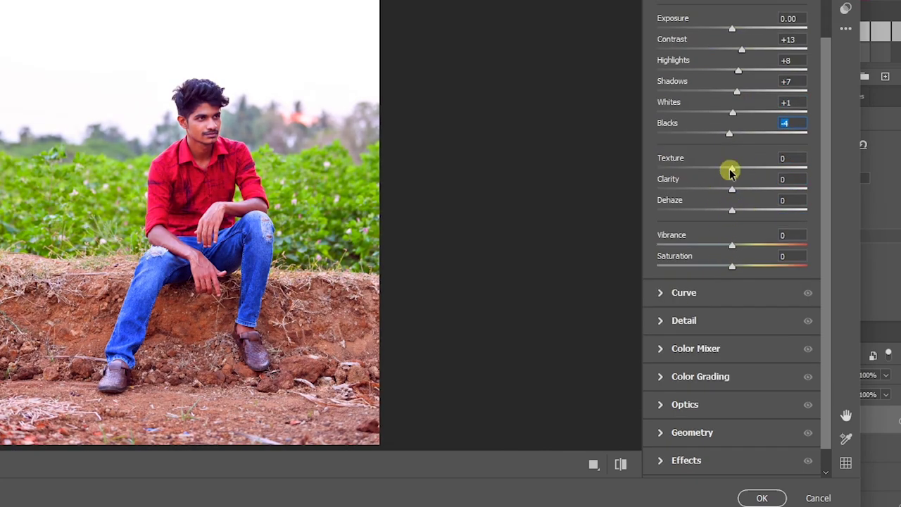
{"action": "mouse_move", "coordinate": [732, 169]}
{"action": "left_mouse_down"}
{"action": "mouse_move", "coordinate": [745, 169]}
{"action": "mouse_move", "coordinate": [730, 210]}
{"action": "left_mouse_up"}
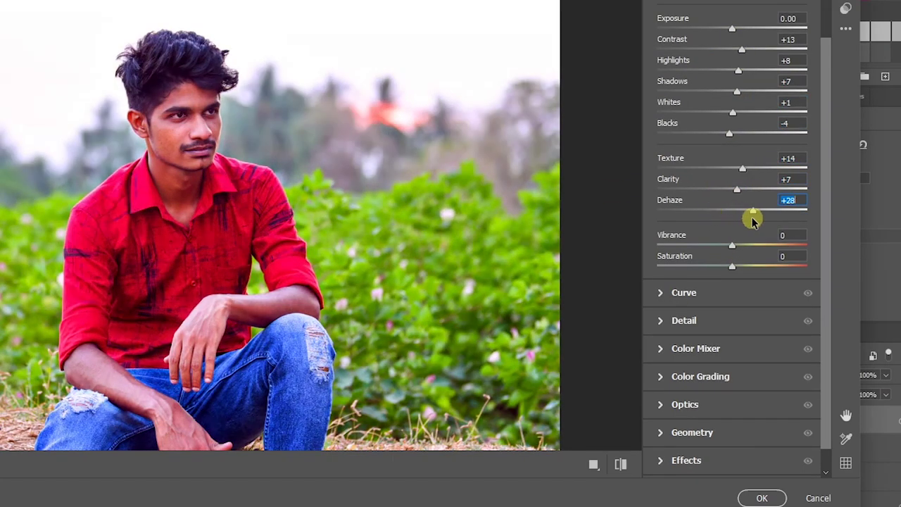
{"action": "mouse_move", "coordinate": [733, 245]}
{"action": "left_mouse_down"}
{"action": "mouse_move", "coordinate": [736, 285]}
{"action": "mouse_move", "coordinate": [723, 323]}
{"action": "mouse_move", "coordinate": [758, 346]}
{"action": "mouse_move", "coordinate": [721, 350]}
{"action": "left_mouse_up"}
Step: Lower the darks on the tone curve and add sharpening and noise reduction
{"action": "left_click", "coordinate": [680, 292]}
{"action": "scroll", "coordinate": [722, 338], "scroll_direction": "down", "scroll_amount": 2}
{"action": "left_click_drag", "start_coordinate": [725, 246], "coordinate": [709, 272]}
{"action": "left_click", "coordinate": [704, 294]}
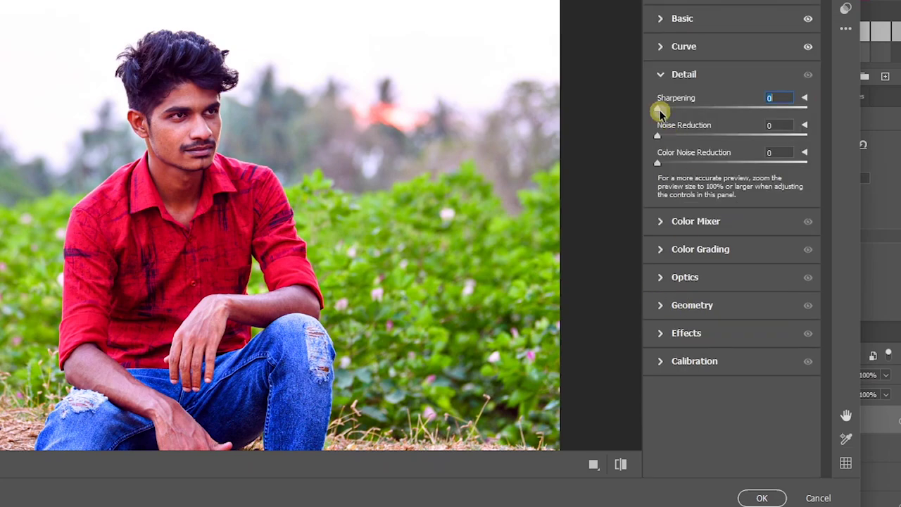
{"action": "mouse_move", "coordinate": [657, 108]}
{"action": "left_mouse_down"}
{"action": "mouse_move", "coordinate": [673, 107]}
{"action": "mouse_move", "coordinate": [673, 136]}
{"action": "left_mouse_up"}
{"action": "left_click_drag", "start_coordinate": [658, 163], "coordinate": [673, 163]}
Step: In Color Mixer, boost the reds and shift the greens' hue to +48 with adjusted luminance
{"action": "left_click", "coordinate": [678, 221]}
{"action": "mouse_move", "coordinate": [732, 200]}
{"action": "left_mouse_down"}
{"action": "mouse_move", "coordinate": [748, 203]}
{"action": "mouse_move", "coordinate": [746, 225]}
{"action": "mouse_move", "coordinate": [687, 201]}
{"action": "left_mouse_up"}
{"action": "left_click", "coordinate": [682, 147]}
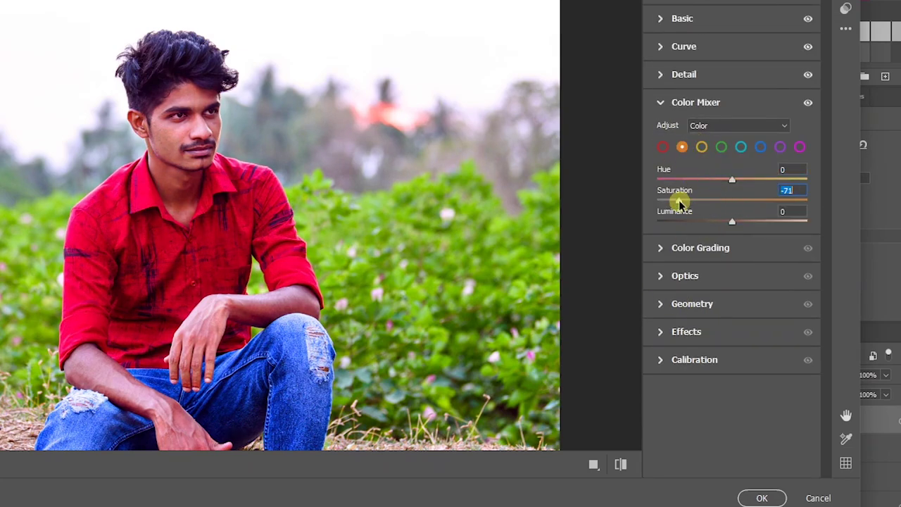
{"action": "left_click", "coordinate": [721, 147]}
{"action": "left_click_drag", "start_coordinate": [732, 179], "coordinate": [768, 180]}
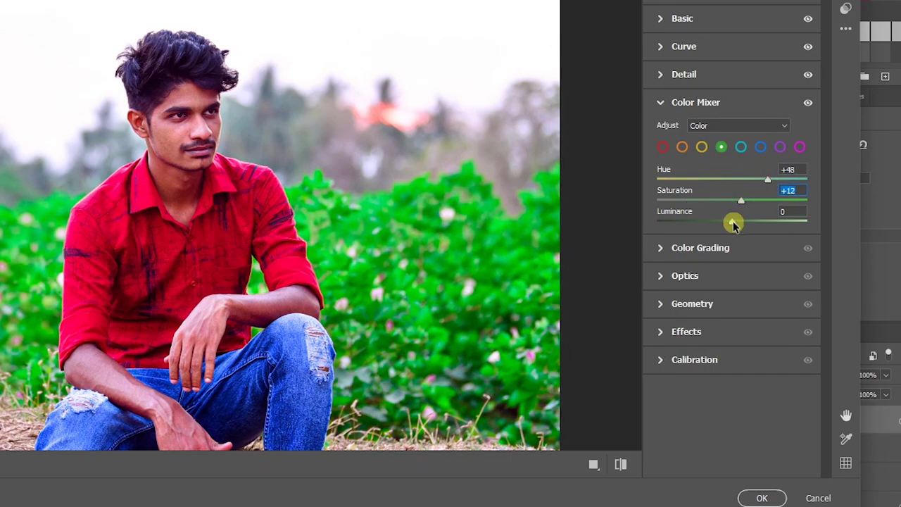
{"action": "left_click_drag", "start_coordinate": [733, 222], "coordinate": [719, 222]}
Step: Darken the colour-graded shadows, set blacks to +19, and apply the Camera Raw grade
{"action": "left_click", "coordinate": [665, 248]}
{"action": "left_click_drag", "start_coordinate": [686, 321], "coordinate": [676, 320]}
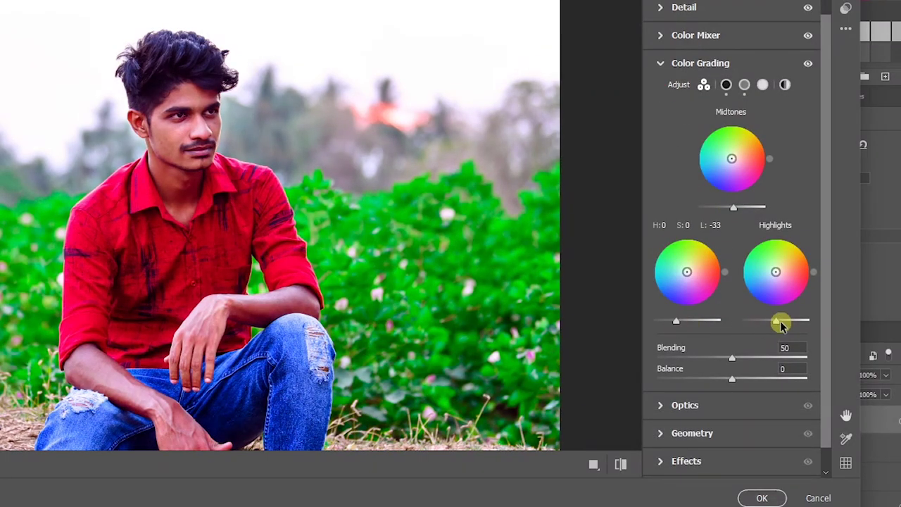
{"action": "left_click_drag", "start_coordinate": [780, 324], "coordinate": [734, 332]}
{"action": "scroll", "coordinate": [763, 322], "scroll_direction": "down", "scroll_amount": 1}
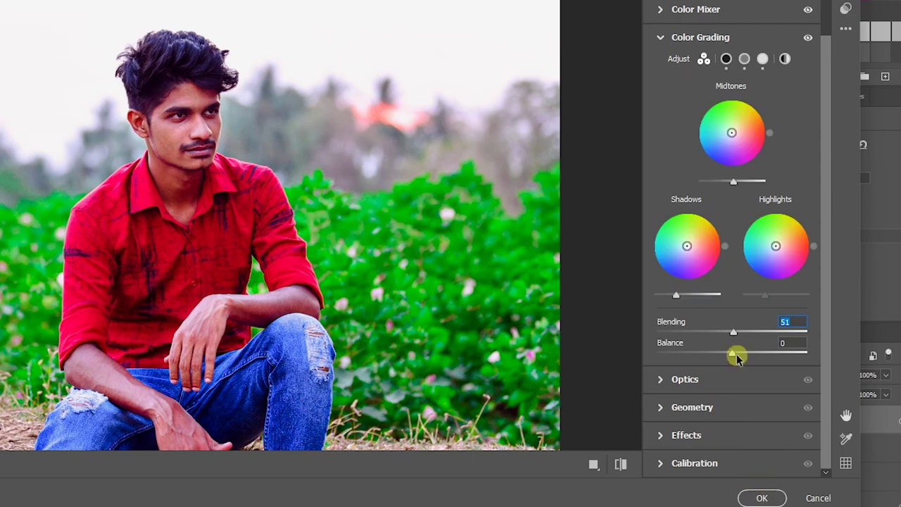
{"action": "scroll", "coordinate": [736, 282], "scroll_direction": "up", "scroll_amount": 10}
{"action": "left_click_drag", "start_coordinate": [735, 191], "coordinate": [740, 194]}
{"action": "left_click_drag", "start_coordinate": [741, 234], "coordinate": [745, 238]}
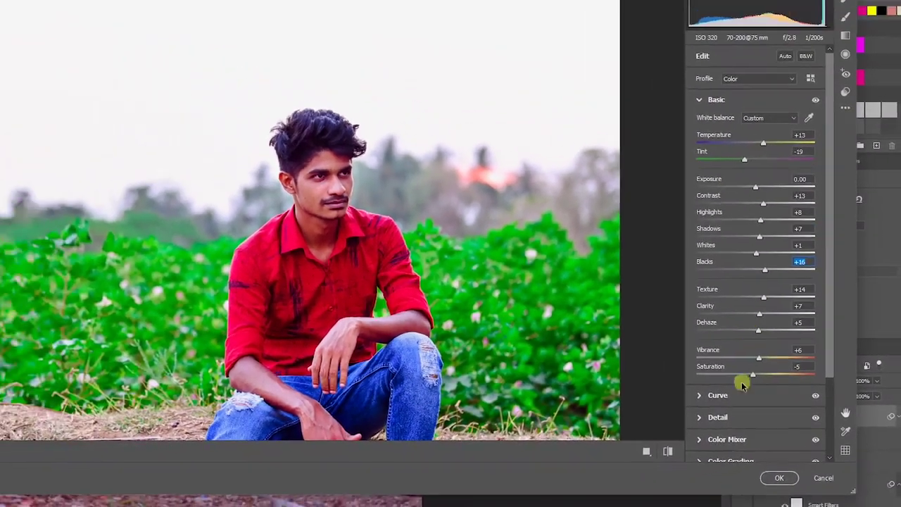
{"action": "key", "text": "Return"}
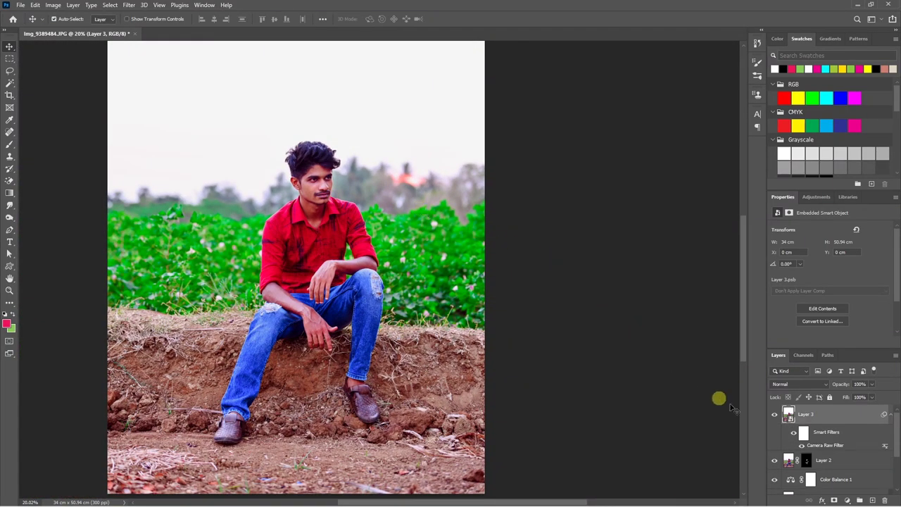
{"action": "scroll", "coordinate": [803, 446], "scroll_direction": "down", "scroll_amount": 3}
{"action": "left_click", "coordinate": [774, 485], "text": "alt"}
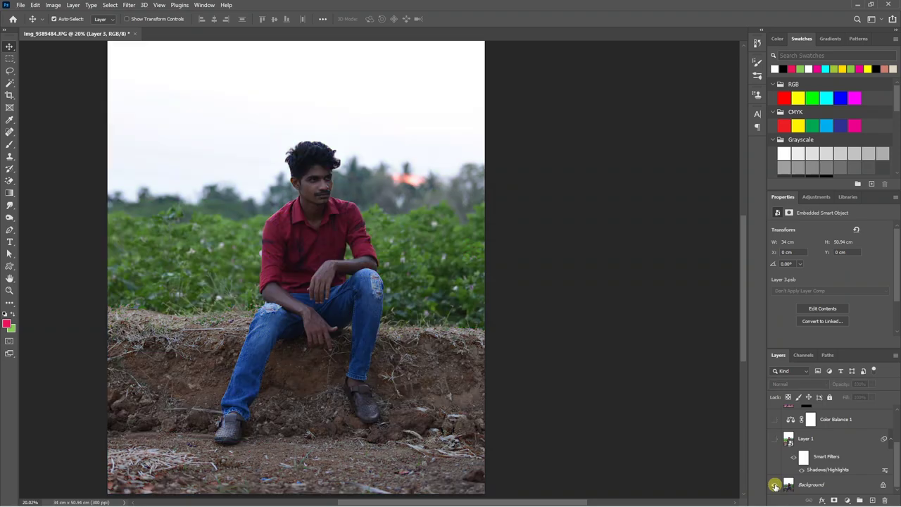
{"action": "left_click", "coordinate": [775, 485], "text": "alt"}
{"action": "left_click", "coordinate": [775, 485], "text": "alt"}
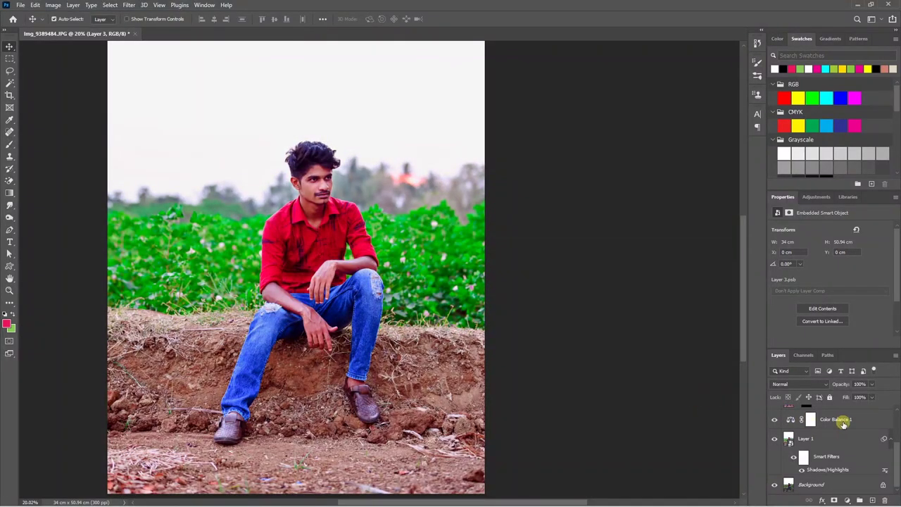
{"action": "scroll", "coordinate": [842, 423], "scroll_direction": "up", "scroll_amount": 3}
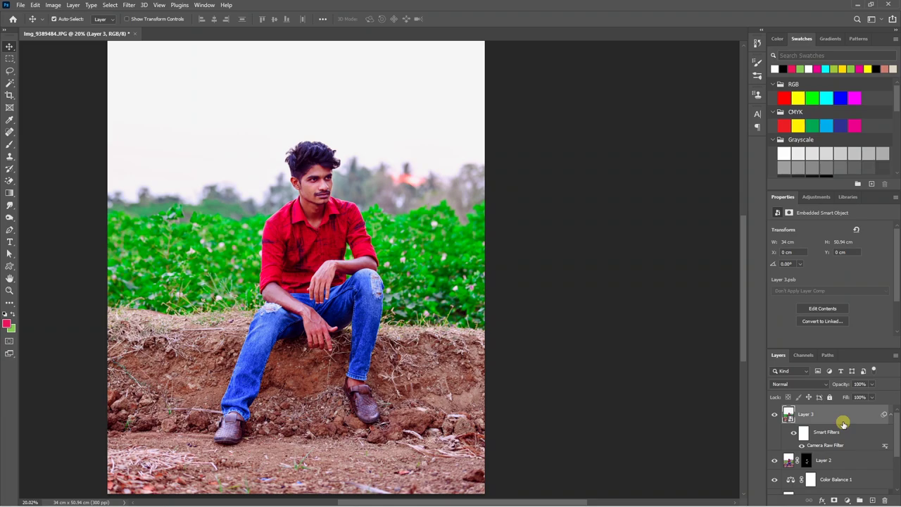